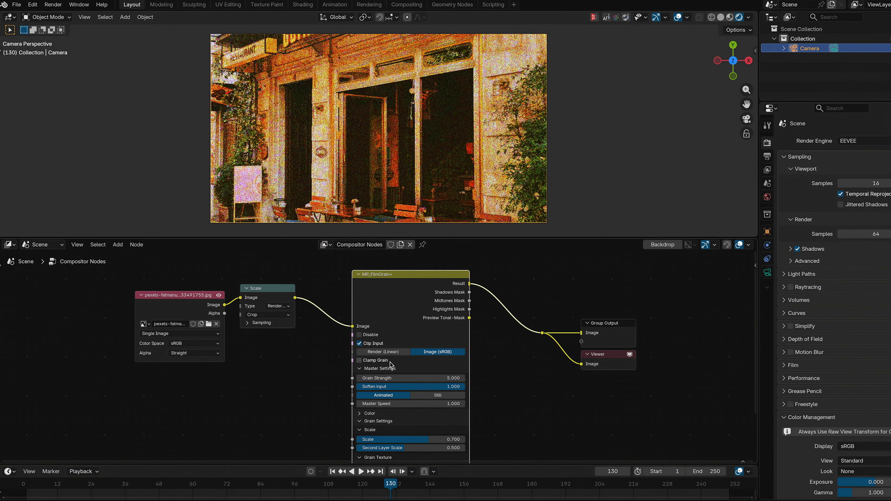
# Toggle Clamp Grain on the MP_FilmGrain+ node on and off while playing the animation to compare the grain
pyautogui.click(384, 361)
pyautogui.press('space')
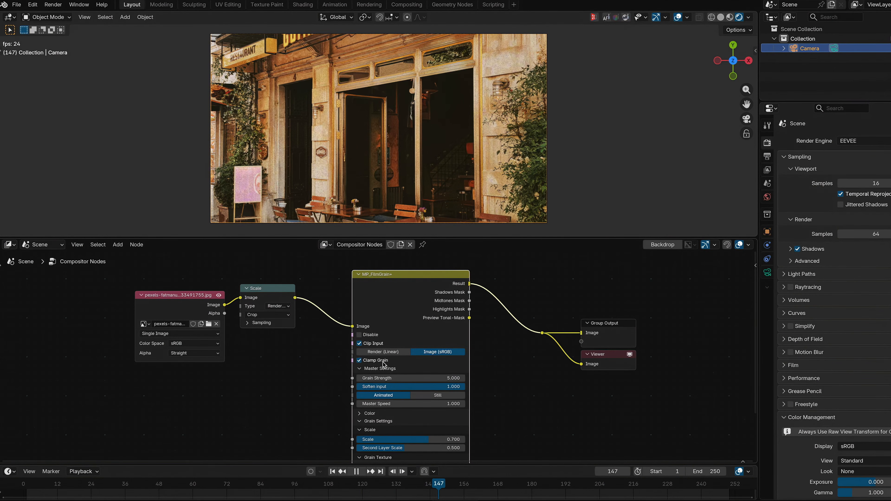
pyautogui.click(384, 363)
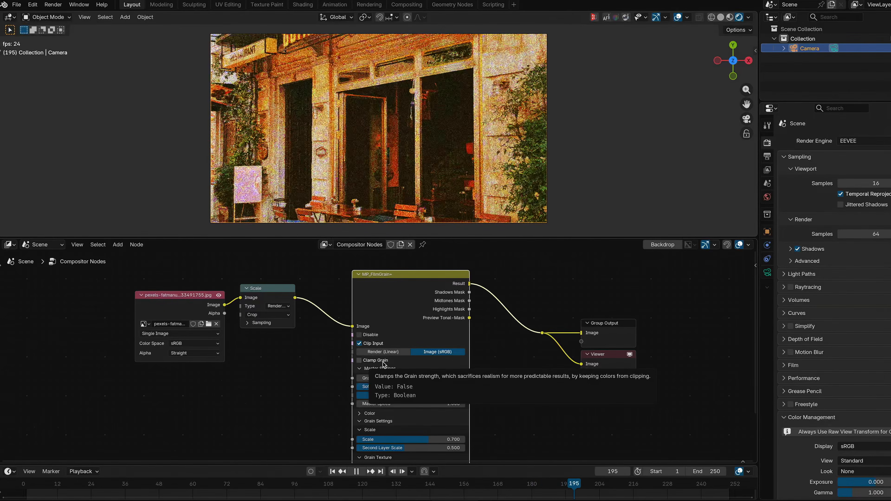
pyautogui.click(384, 364)
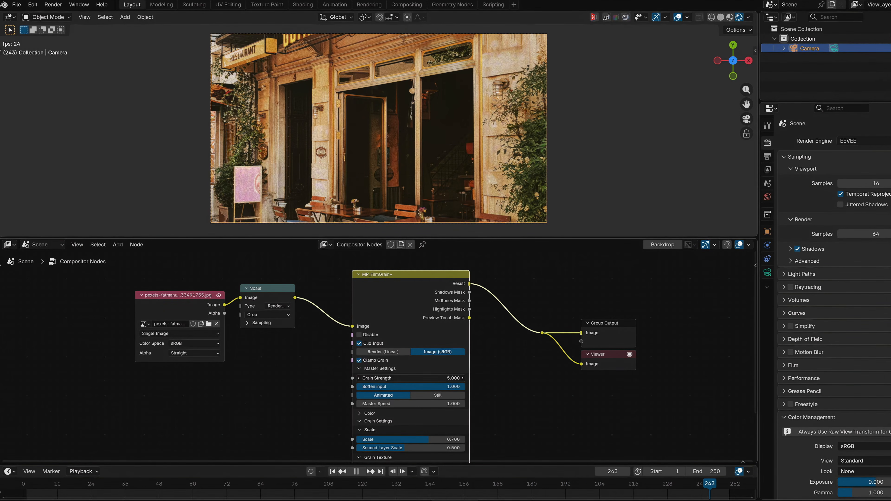
pyautogui.click(386, 362)
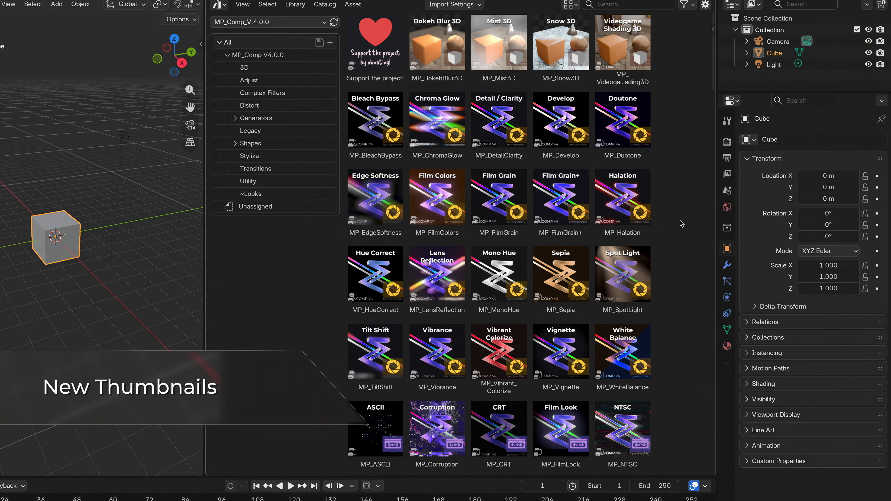
# Browse through the MP_Comp V.4.0.0 asset library thumbnails
pyautogui.scroll(-5, 682, 224)
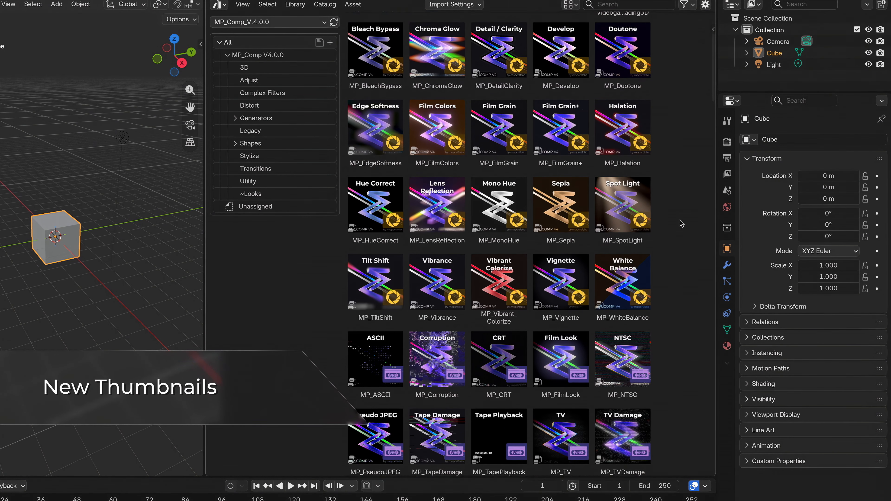
pyautogui.scroll(-5, 682, 223)
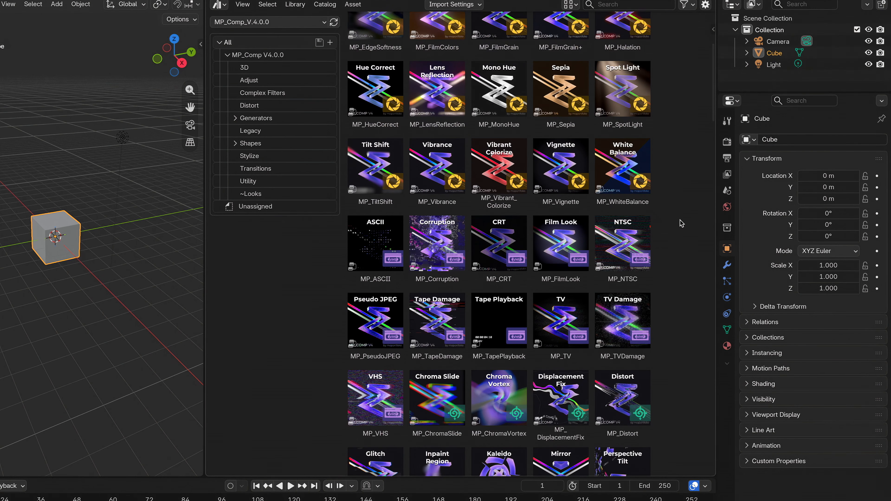
pyautogui.scroll(-5, 682, 223)
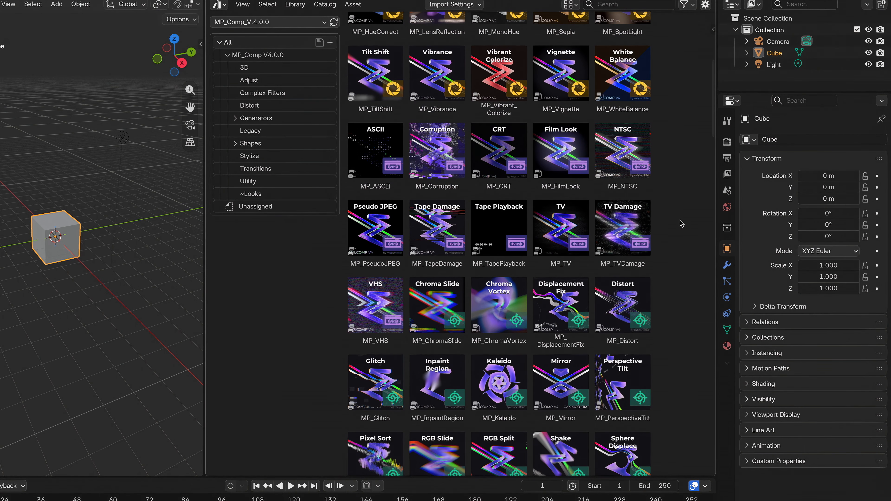
pyautogui.scroll(-6, 681, 223)
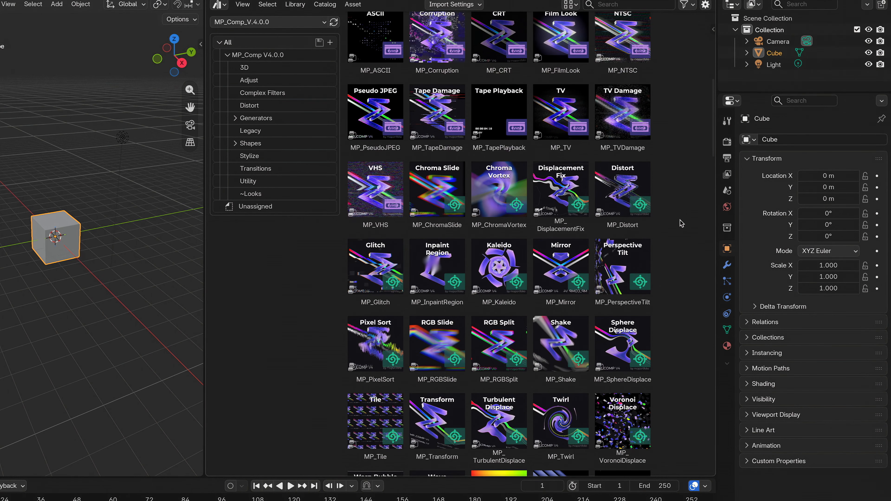
pyautogui.scroll(-7, 682, 224)
pyautogui.scroll(-7, 682, 224)
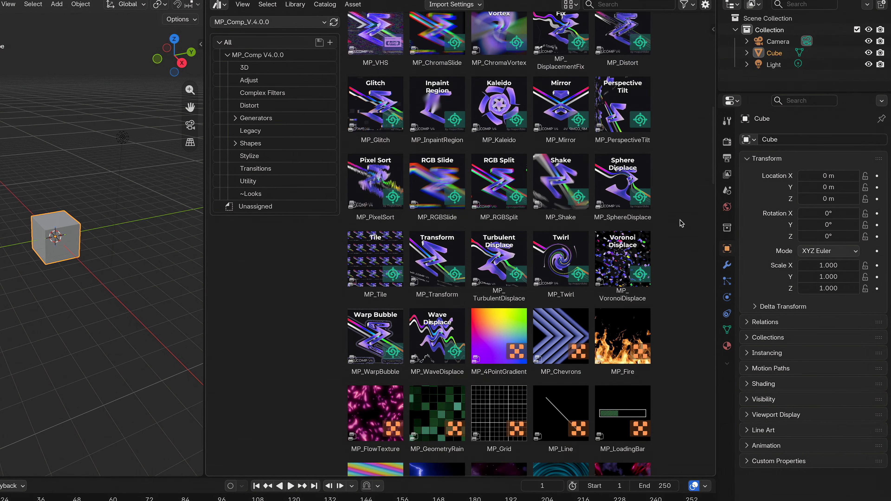
pyautogui.scroll(-7, 681, 223)
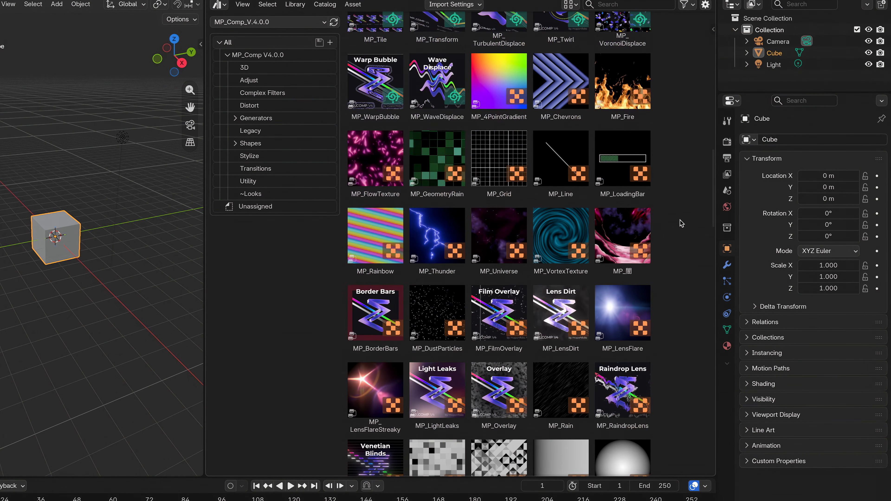
pyautogui.scroll(-6, 681, 224)
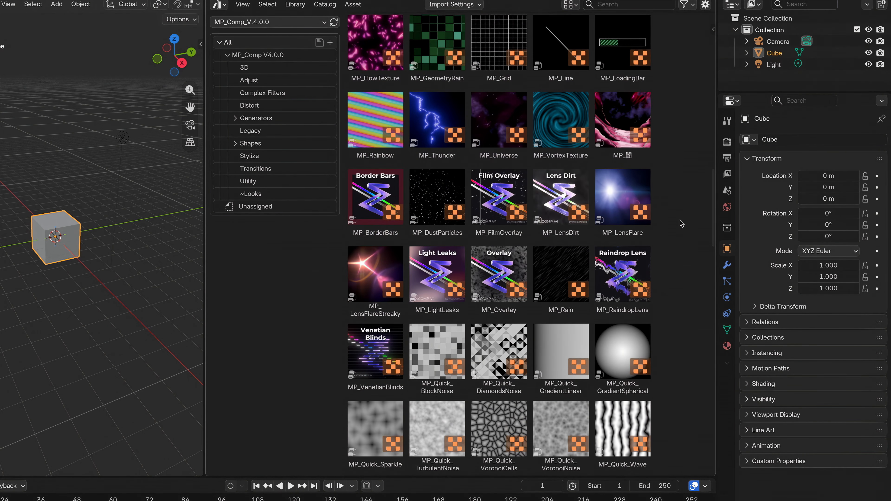
pyautogui.scroll(-7, 681, 223)
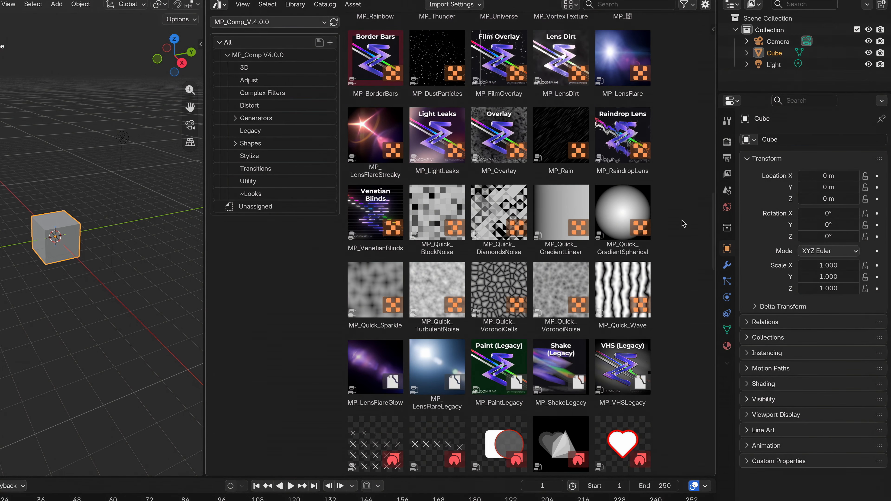
pyautogui.scroll(-6, 683, 223)
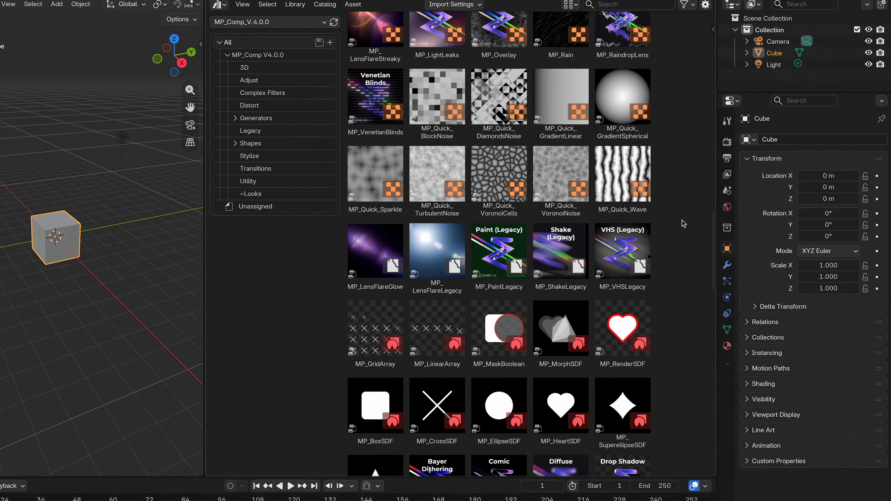
pyautogui.scroll(-7, 683, 224)
pyautogui.scroll(-7, 683, 224)
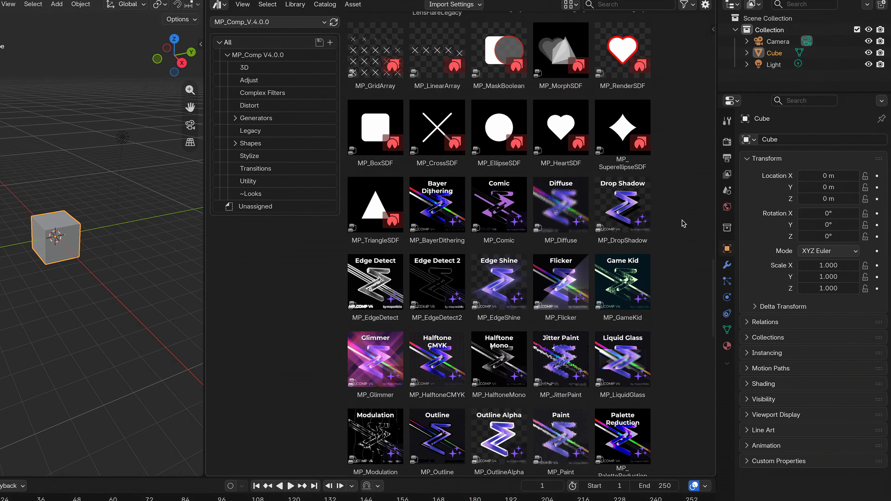
pyautogui.scroll(-7, 683, 223)
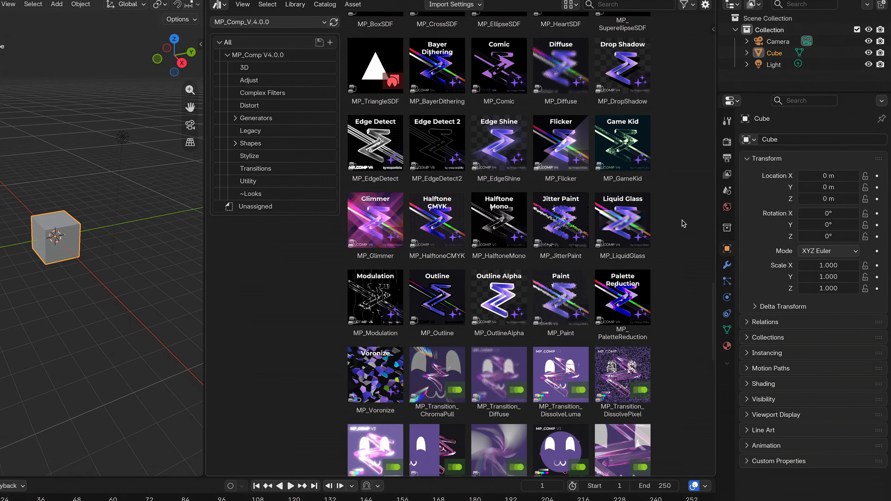
pyautogui.scroll(7, 683, 223)
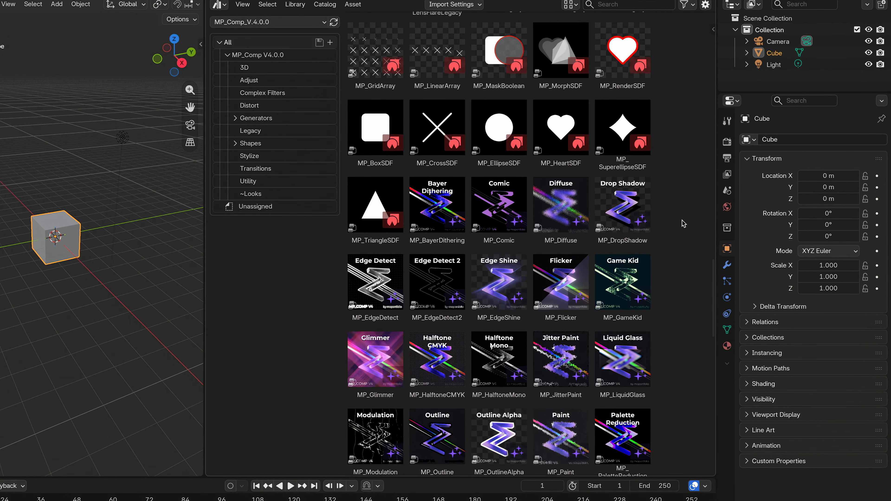
pyautogui.scroll(7, 683, 224)
pyautogui.scroll(7, 683, 223)
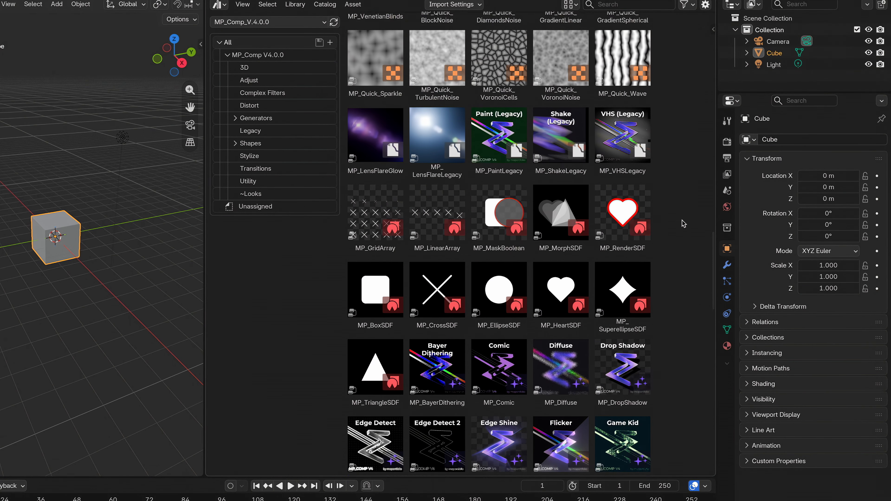
pyautogui.scroll(6, 683, 223)
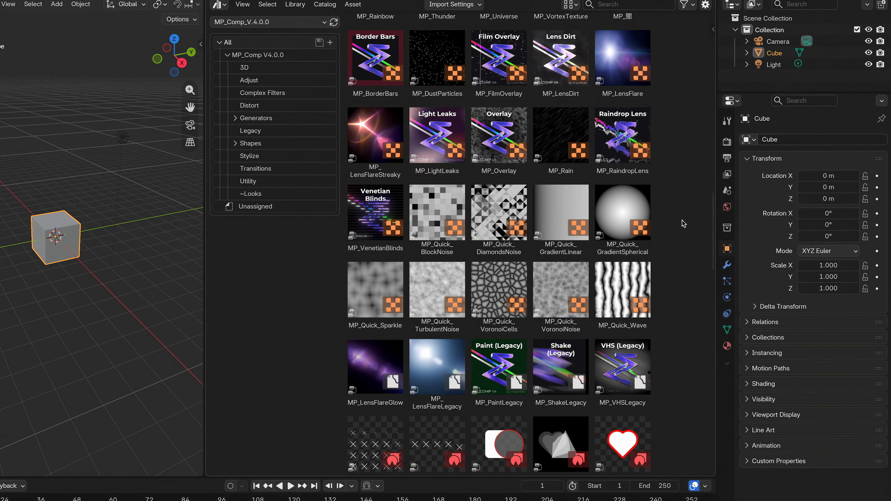
pyautogui.scroll(7, 683, 223)
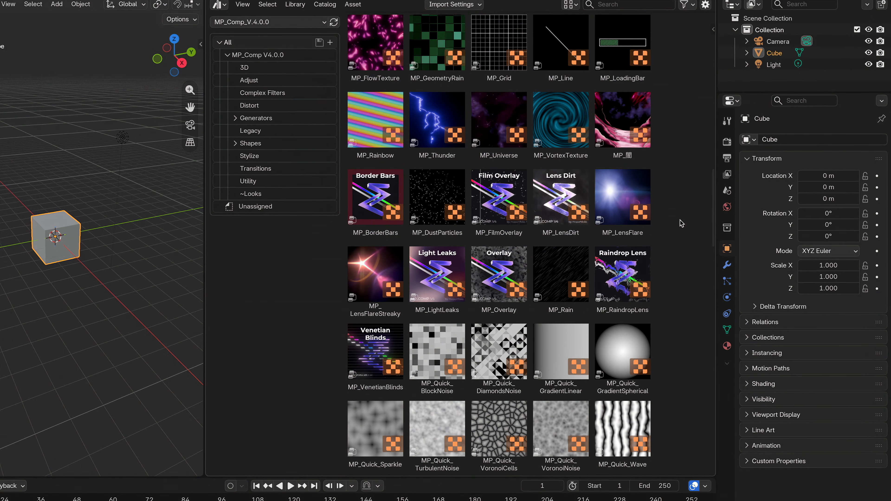
pyautogui.scroll(5, 681, 222)
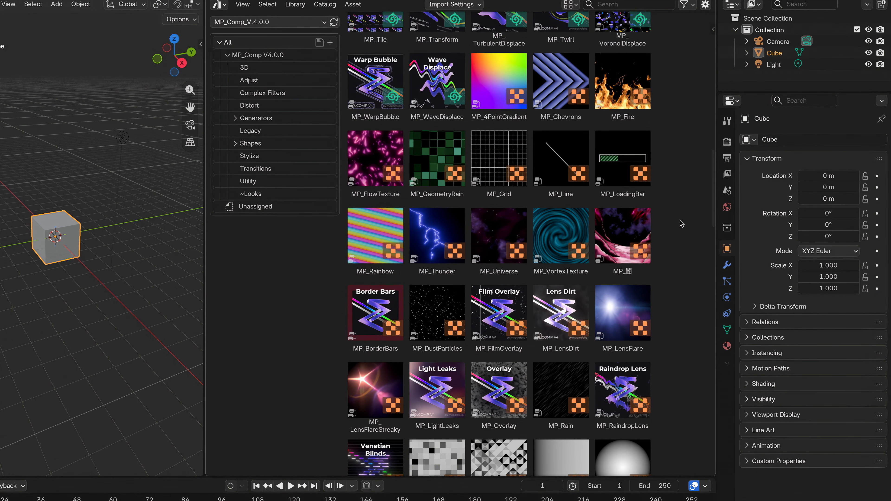
pyautogui.scroll(6, 681, 223)
pyautogui.scroll(6, 681, 224)
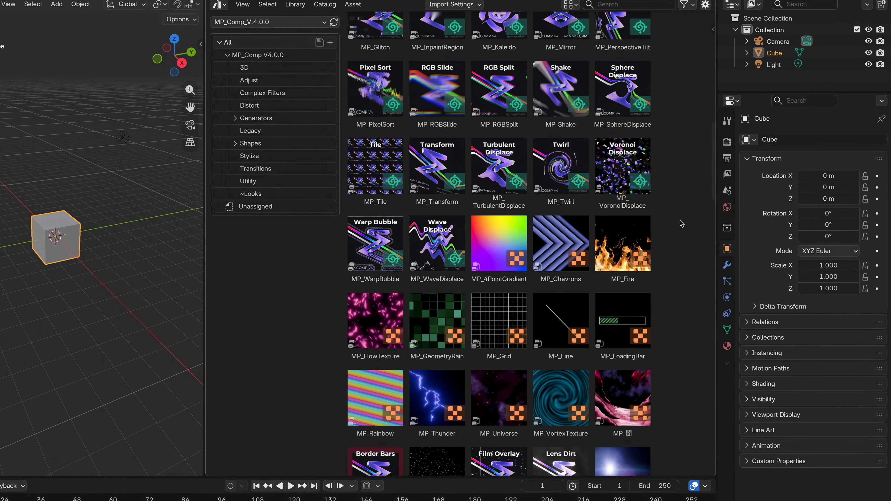
pyautogui.scroll(6, 681, 223)
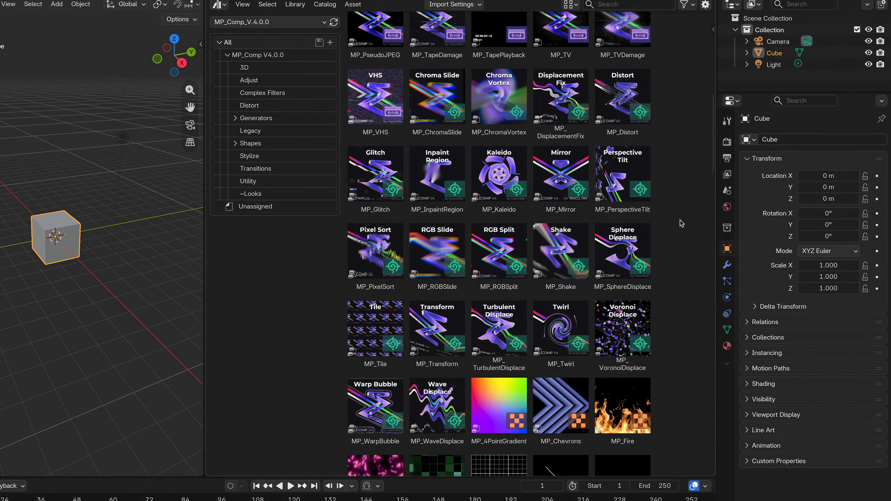
pyautogui.scroll(5, 681, 224)
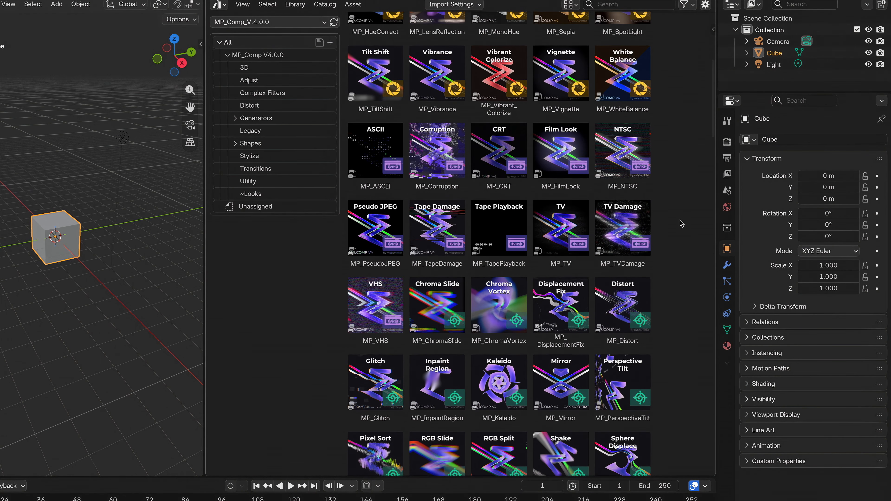
pyautogui.scroll(4, 681, 223)
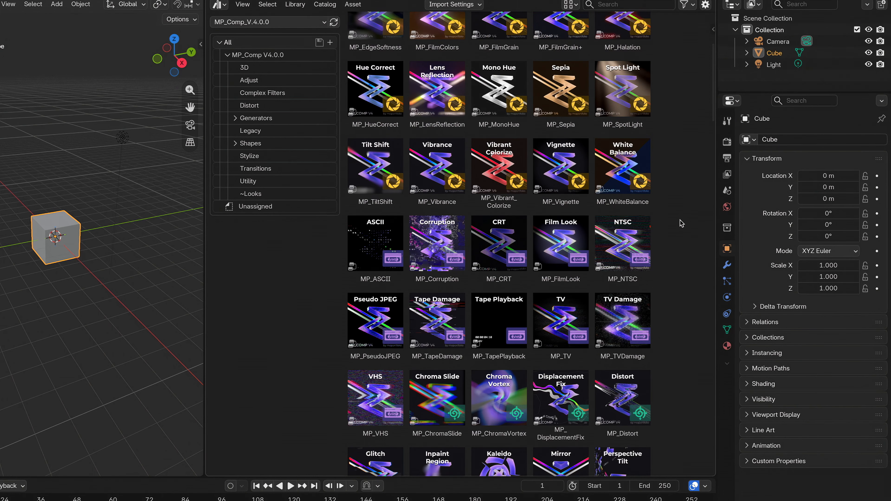
pyautogui.scroll(4, 681, 223)
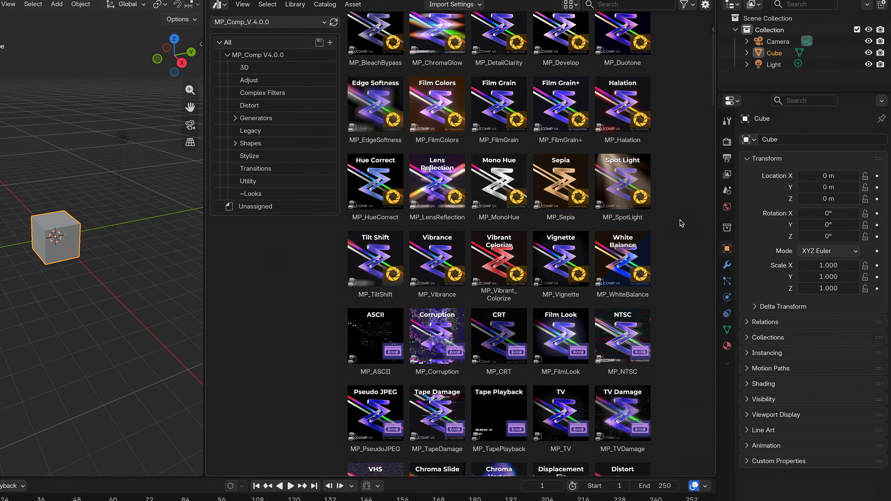
pyautogui.scroll(2, 681, 223)
pyautogui.scroll(2, 681, 223)
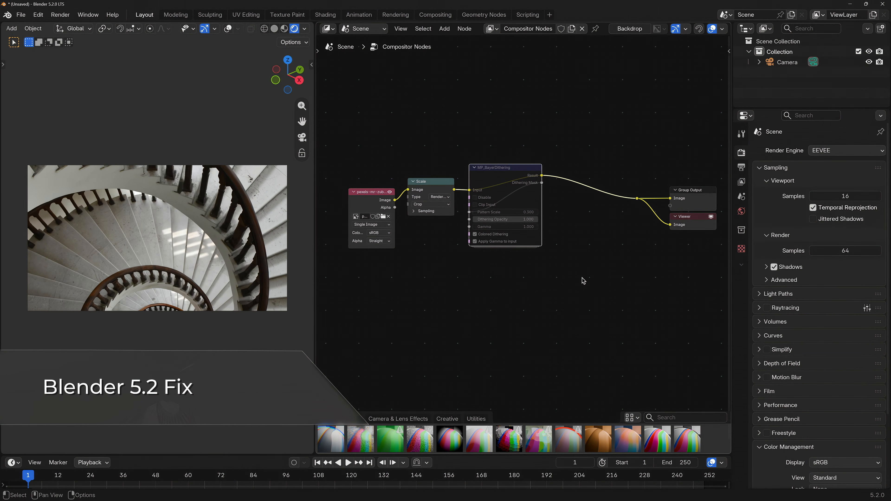
# Unmute the MP_BayerDithering node and enable its Clip Input option
pyautogui.press('m')
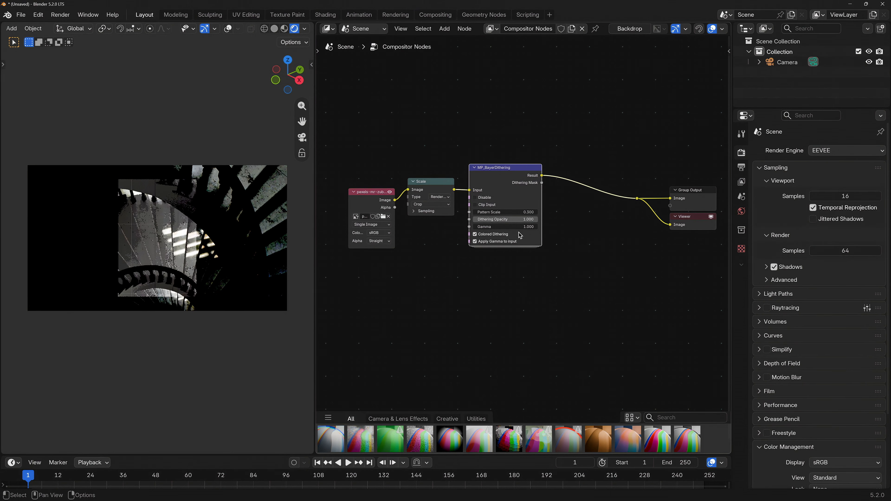
pyautogui.click(494, 205)
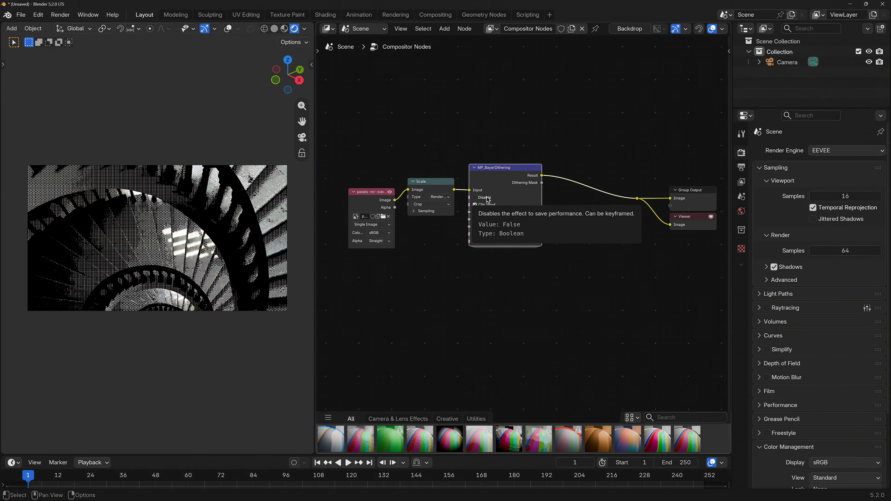
# Toggle the dithering node's Disable option on and off to compare the effect
pyautogui.click(489, 200)
pyautogui.click(489, 200)
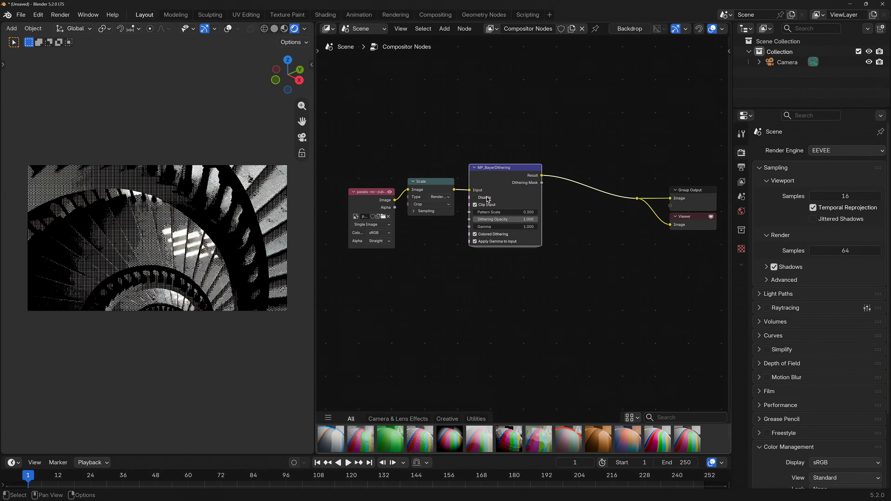
pyautogui.click(488, 199)
pyautogui.click(488, 199)
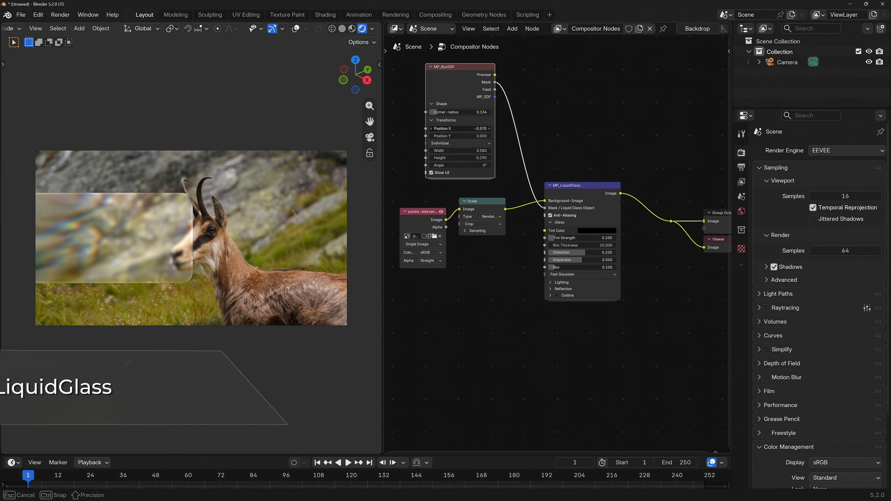
# Adjust the MP_BoxSDF node's Position X and reset it to 0
pyautogui.moveTo(452, 129)
pyautogui.mouseDown()
pyautogui.moveTo(476, 129)
pyautogui.moveTo(414, 129)
pyautogui.moveTo(470, 128)
pyautogui.moveTo(453, 130)
pyautogui.mouseUp()
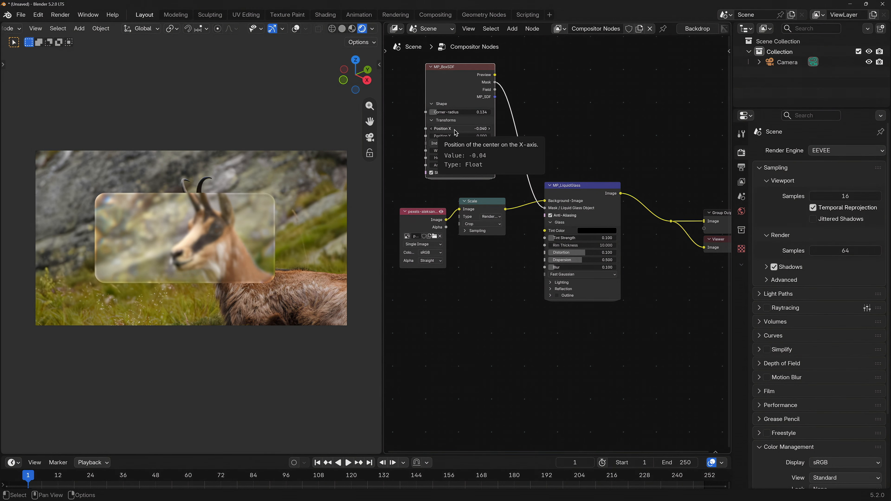
pyautogui.press('BackSpace')
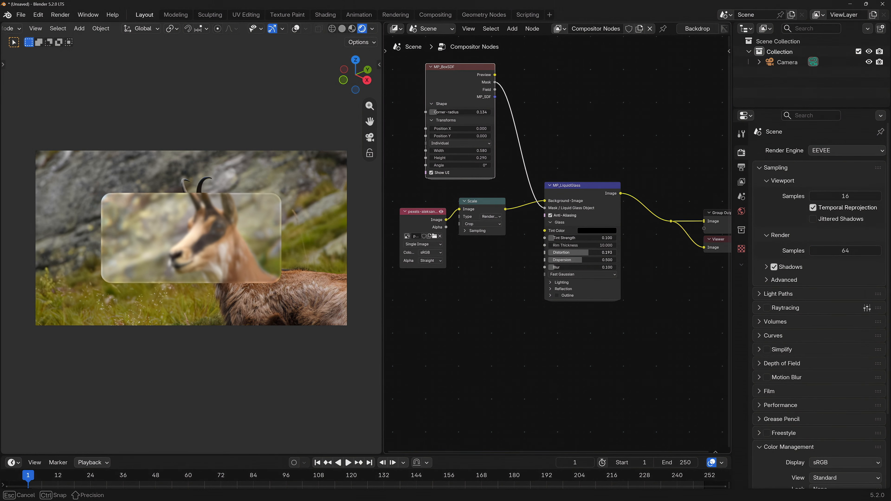
# Add an MP_BoxSDF node from the MP_Comp V4.0.0 Shapes primitives and place it above the Scale node
pyautogui.moveTo(585, 252)
pyautogui.mouseDown()
pyautogui.moveTo(619, 252)
pyautogui.moveTo(572, 248)
pyautogui.mouseUp()
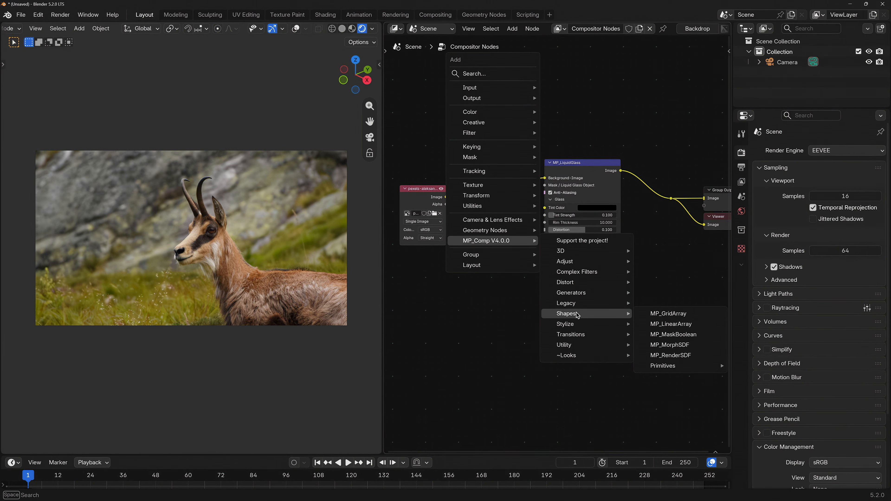
pyautogui.press('Escape')
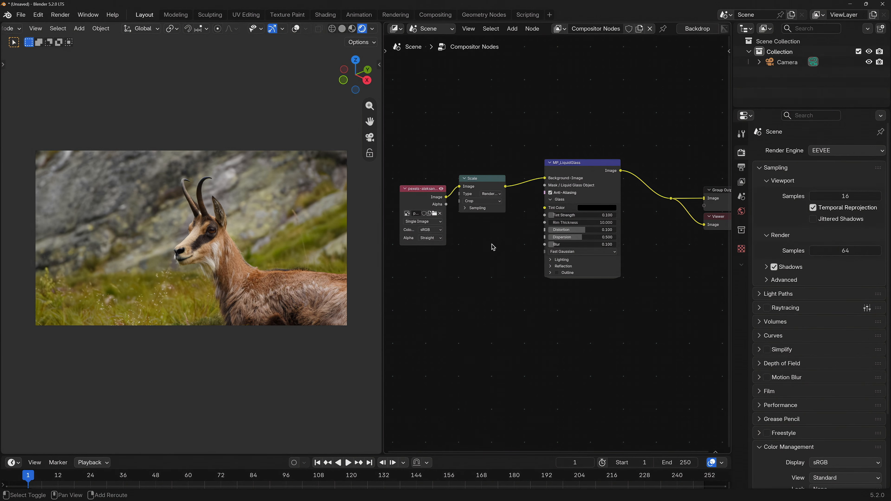
pyautogui.hotkey('shift', 'a')
pyautogui.moveTo(460, 412)
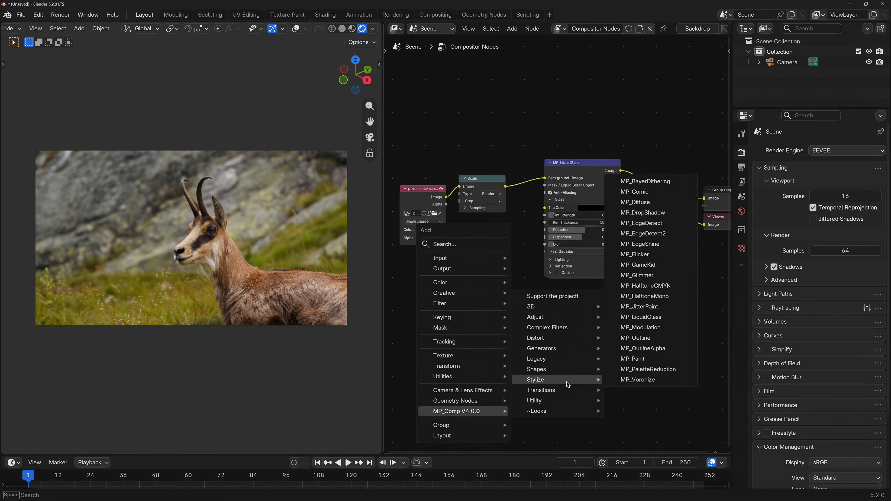
pyautogui.moveTo(560, 370)
pyautogui.moveTo(646, 422)
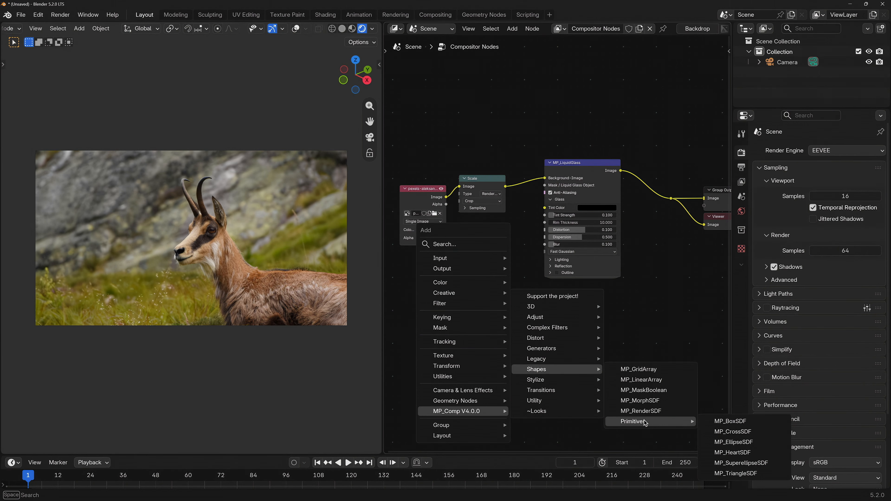
pyautogui.click(749, 421)
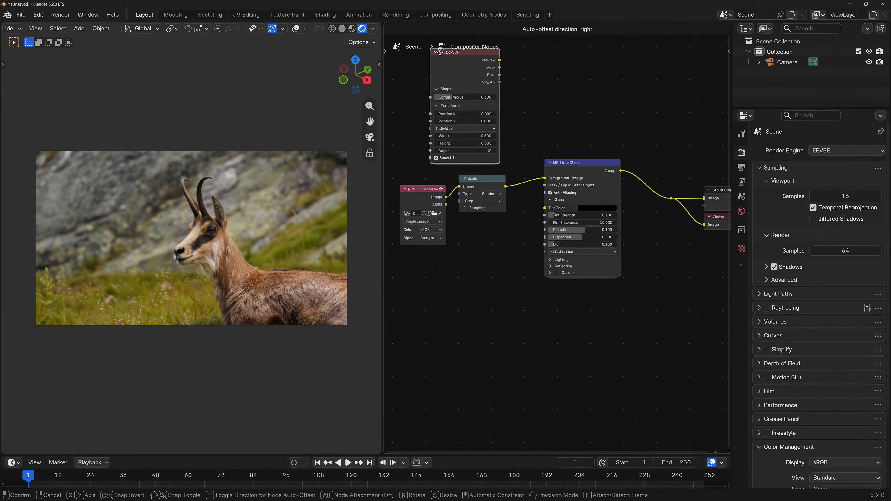
pyautogui.click(437, 70)
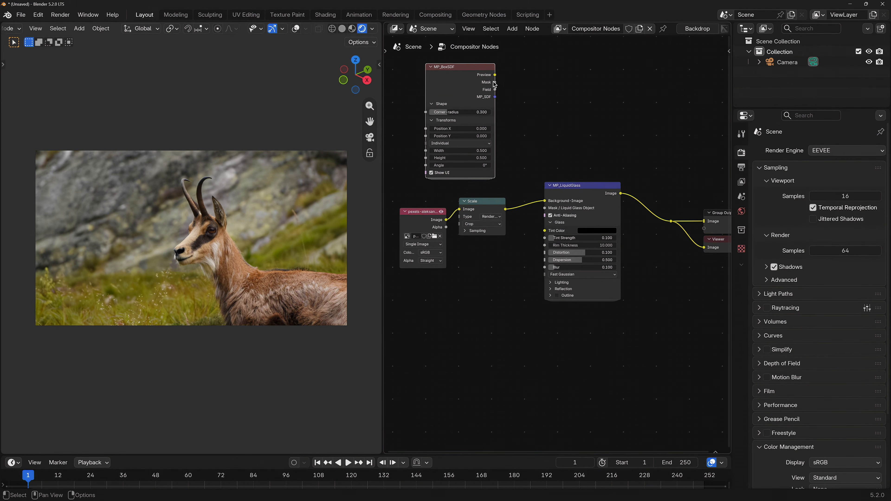
# Connect the MP_BoxSDF Mask output to the LiquidGlass Mask / Liquid Glass Object input and set the box Width to 0.580
pyautogui.moveTo(495, 83); pyautogui.dragTo(544, 208)
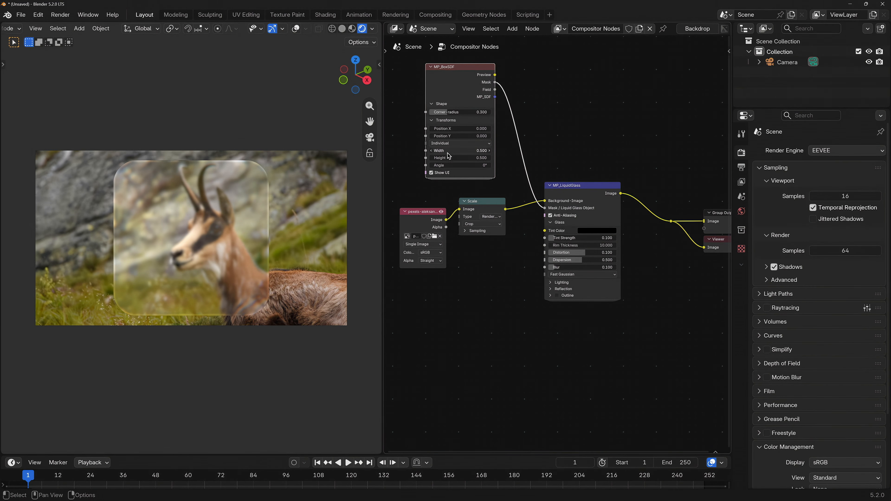
pyautogui.moveTo(459, 151)
pyautogui.mouseDown()
pyautogui.moveTo(492, 151)
pyautogui.moveTo(466, 151)
pyautogui.mouseUp()
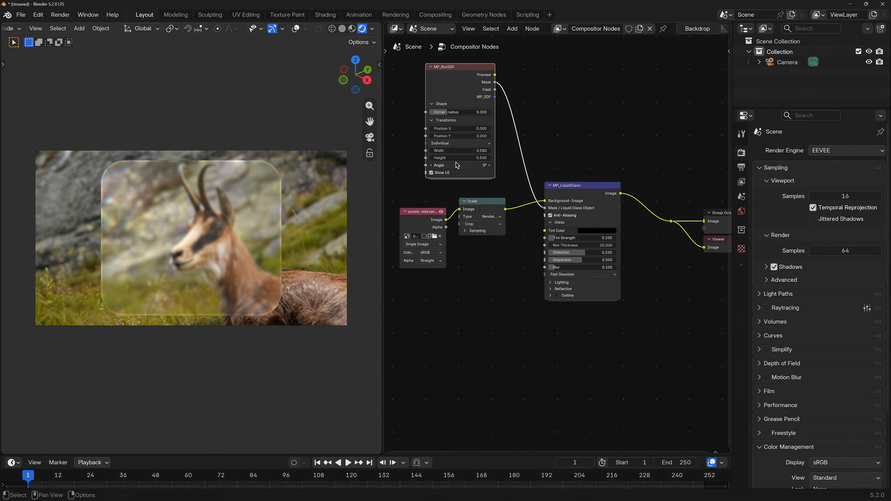
# Set the box's Corner radius to 0.134 and Height to 0.290, and nudge its Position X
pyautogui.moveTo(452, 112)
pyautogui.mouseDown()
pyautogui.moveTo(485, 113)
pyautogui.moveTo(446, 113)
pyautogui.mouseUp()
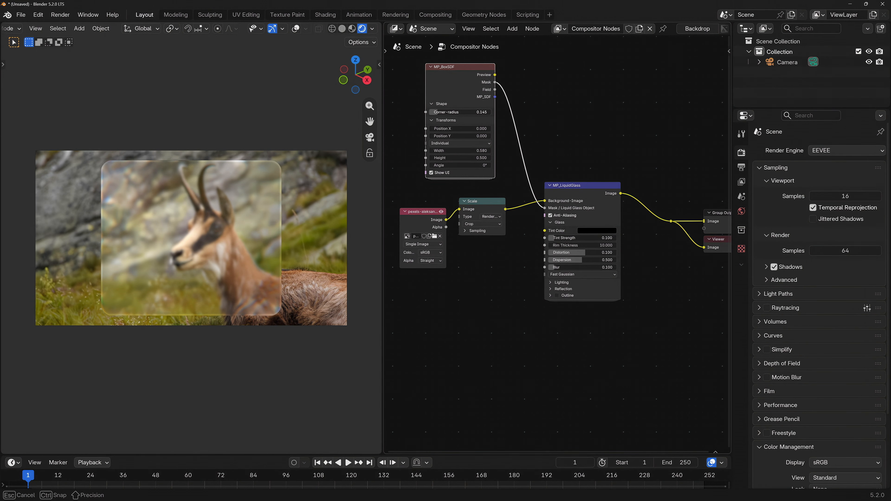
pyautogui.moveTo(447, 112); pyautogui.dragTo(448, 112)
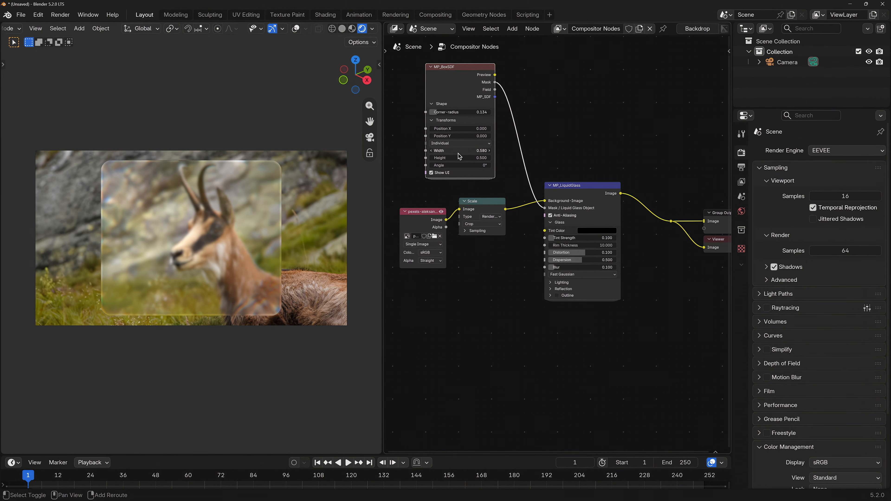
pyautogui.moveTo(462, 160)
pyautogui.mouseDown()
pyautogui.moveTo(439, 160)
pyautogui.moveTo(449, 160)
pyautogui.mouseUp()
pyautogui.moveTo(460, 128); pyautogui.dragTo(491, 128)
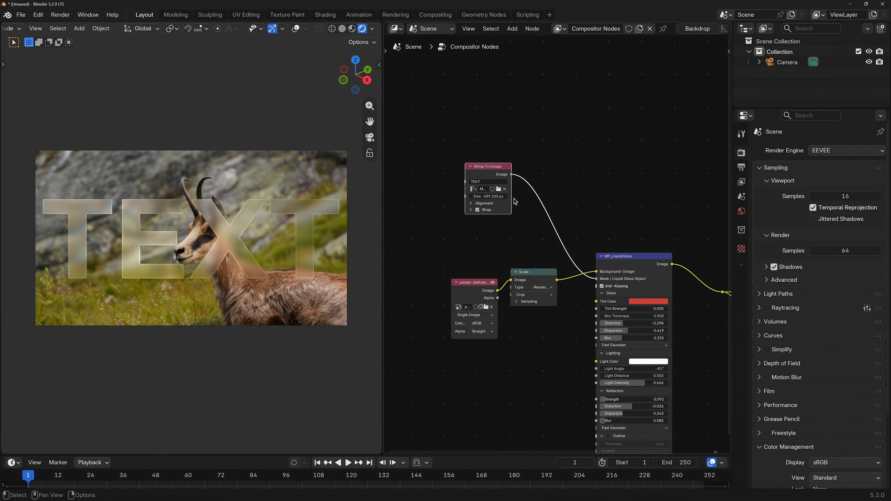
# In the text glass example, set Blur to 0.164, String To Image size to 320 px and Rim Thickness to 10.300
pyautogui.moveTo(632, 338); pyautogui.dragTo(618, 338)
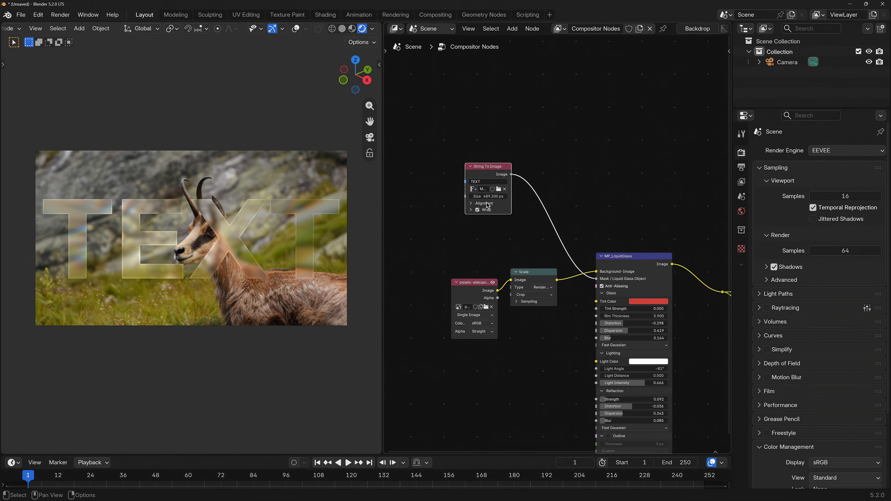
pyautogui.moveTo(489, 196); pyautogui.dragTo(460, 197)
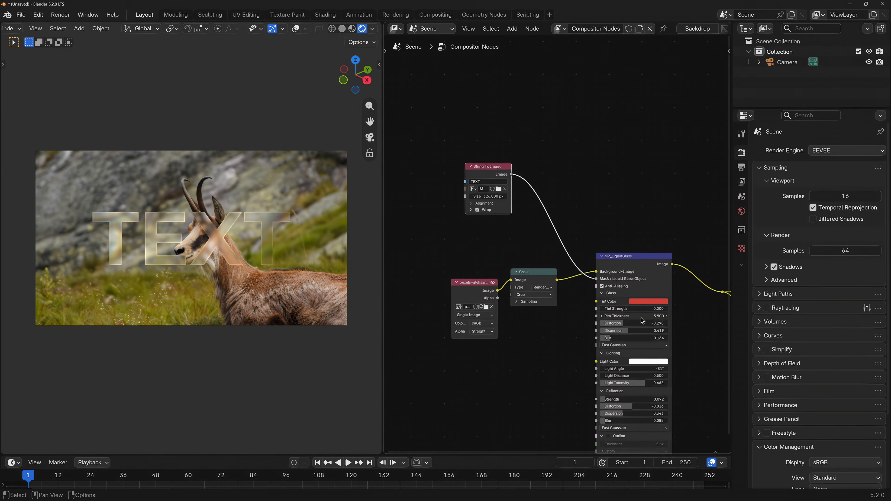
pyautogui.moveTo(644, 316); pyautogui.dragTo(622, 340)
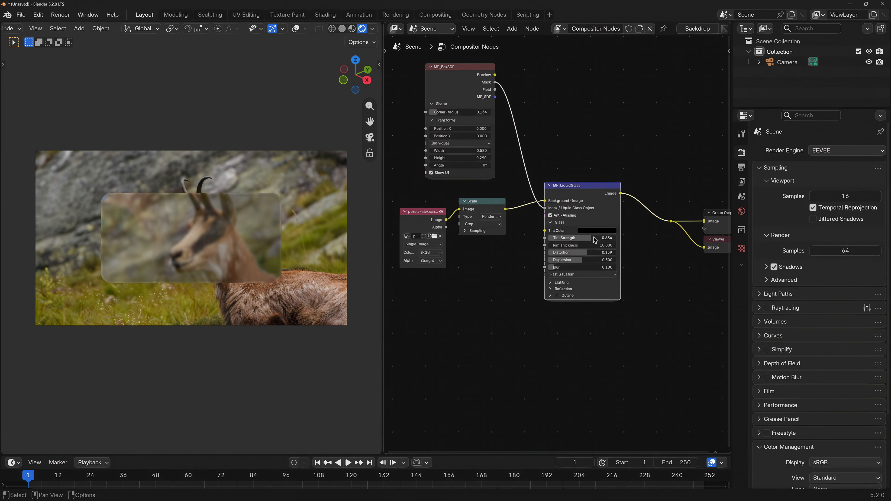
# Set the LiquidGlass Tint Color to red
pyautogui.click(607, 232)
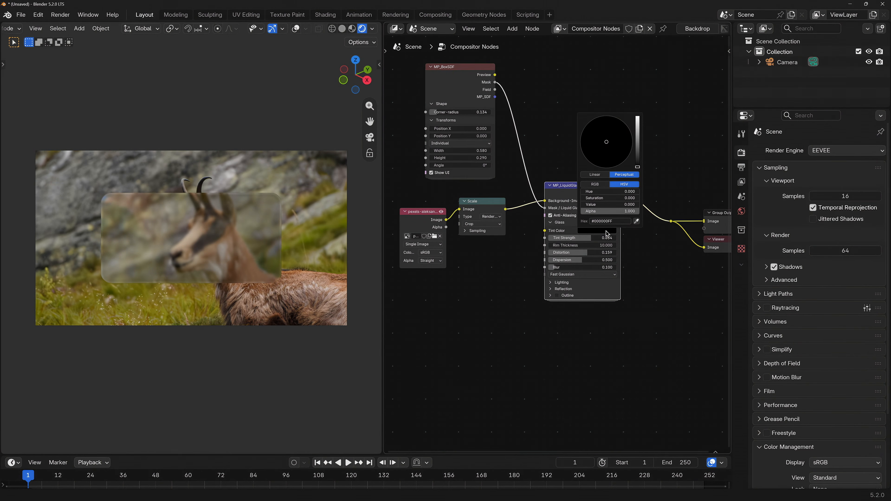
pyautogui.moveTo(638, 154); pyautogui.dragTo(606, 165)
# Set the glass Tint Strength to 0, Rim Thickness to 5.900 and Distortion to -0.298
pyautogui.moveTo(592, 238); pyautogui.dragTo(548, 238)
pyautogui.moveTo(575, 245)
pyautogui.mouseDown()
pyautogui.moveTo(596, 246)
pyautogui.moveTo(573, 245)
pyautogui.mouseUp()
pyautogui.moveTo(587, 253); pyautogui.dragTo(569, 268)
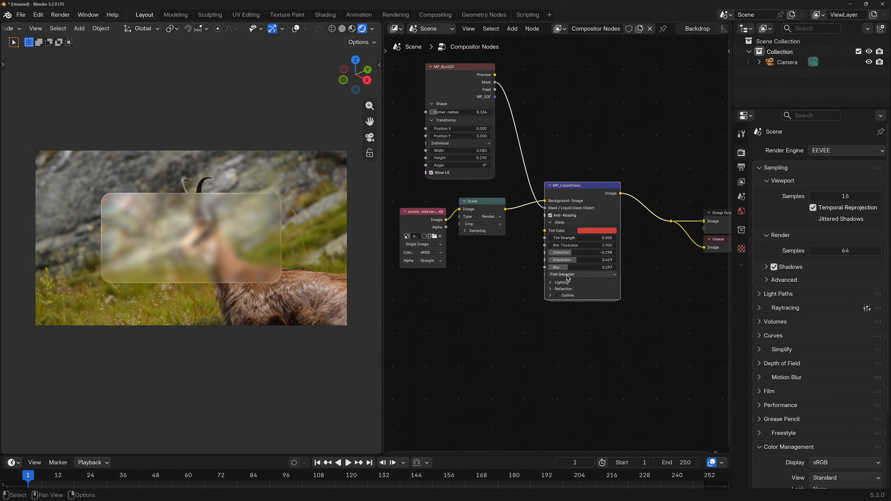
# Switch the glass blur filter to Cubic, vary the Blur amount, and pick a different blur filter
pyautogui.click(569, 276)
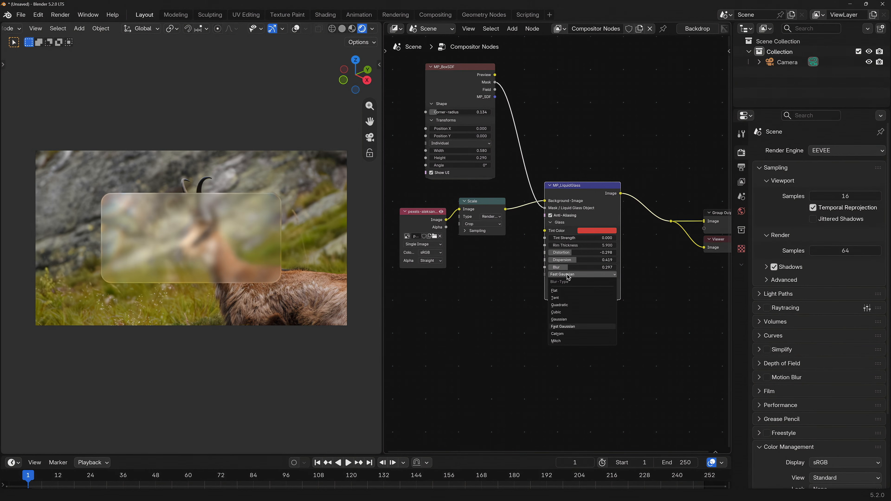
pyautogui.click(574, 312)
pyautogui.moveTo(566, 267); pyautogui.dragTo(582, 267)
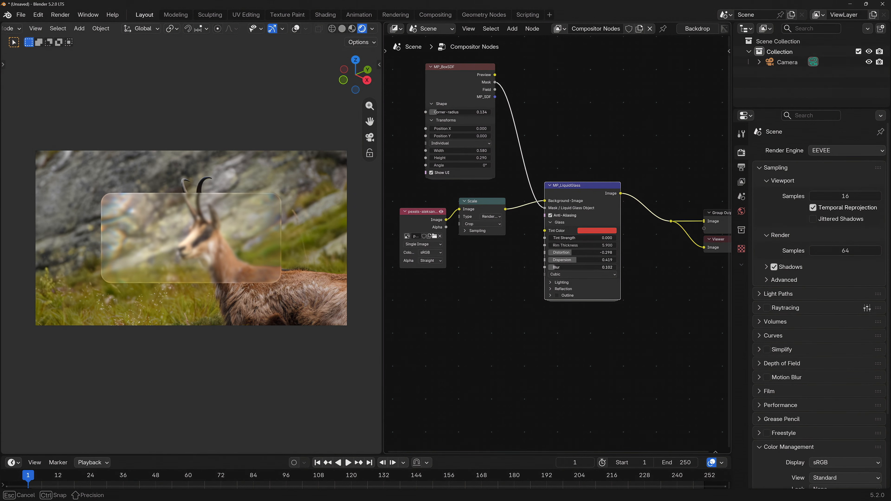
pyautogui.moveTo(598, 267); pyautogui.dragTo(574, 268)
pyautogui.click(583, 274)
pyautogui.click(569, 333)
# Expand the glass Lighting settings, adjust the Light Angle, and expand the Reflection settings
pyautogui.keyDown('ctrl'); pyautogui.scroll(1, 580, 277); pyautogui.keyUp('ctrl')
pyautogui.click(576, 283)
pyautogui.moveTo(583, 298); pyautogui.dragTo(614, 305)
pyautogui.click(572, 320)
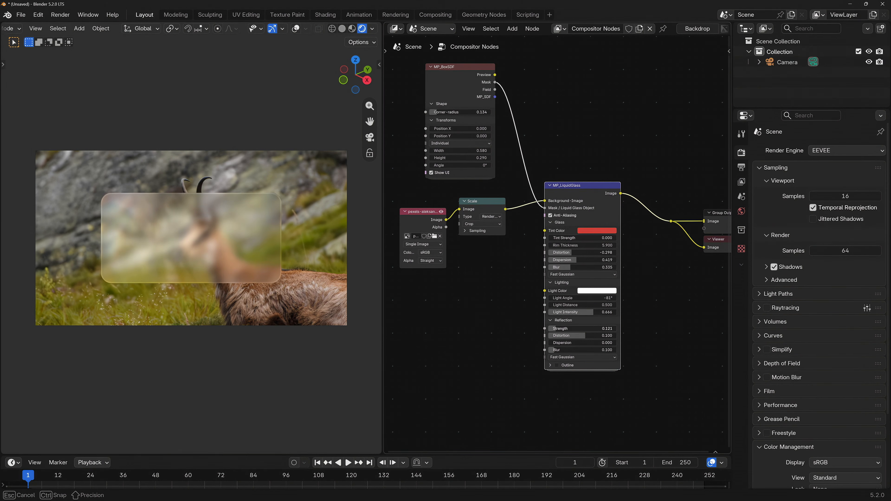
# Tune the Reflection values, lowering the reflection Strength to 0.092
pyautogui.moveTo(557, 328); pyautogui.dragTo(549, 350)
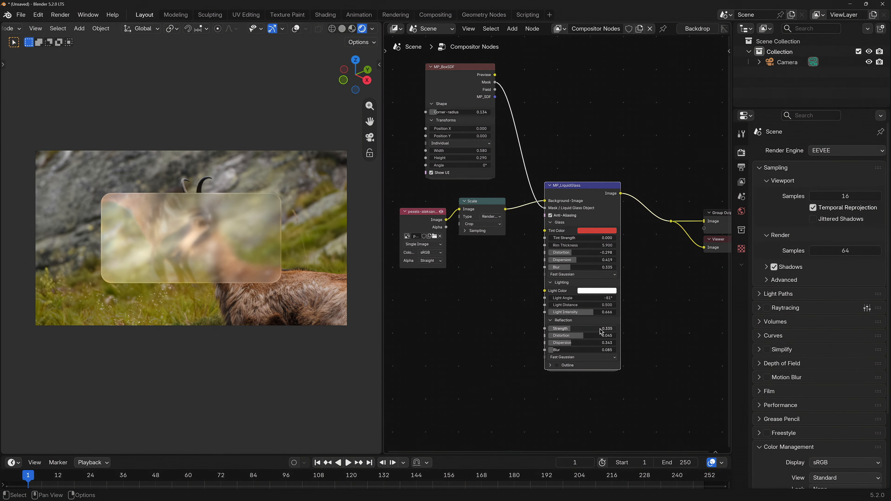
pyautogui.moveTo(601, 330); pyautogui.dragTo(584, 329)
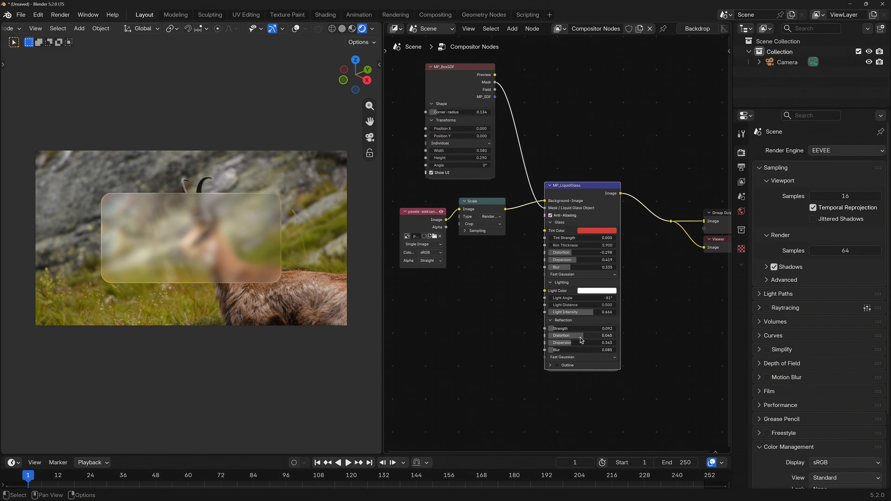
# Enable the glass Outline with 5 px Thickness, -138° Gradient Angle and 0.186 Gradient Contrast
pyautogui.click(550, 366)
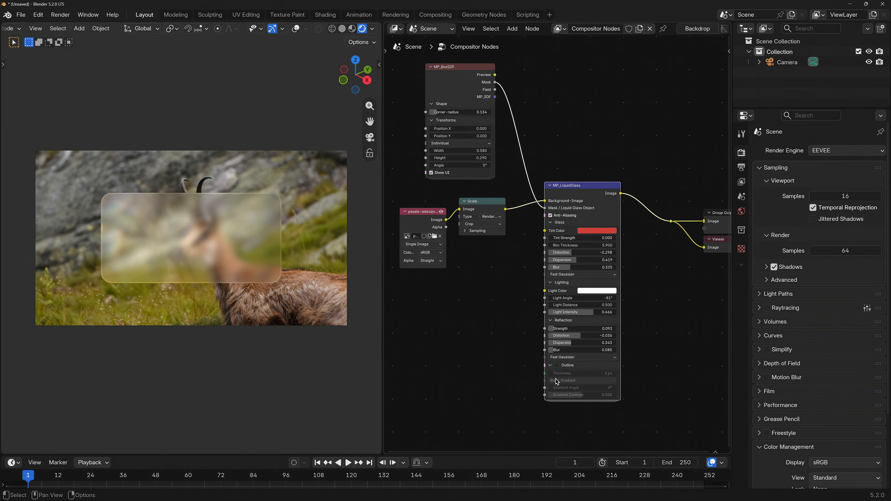
pyautogui.click(557, 367)
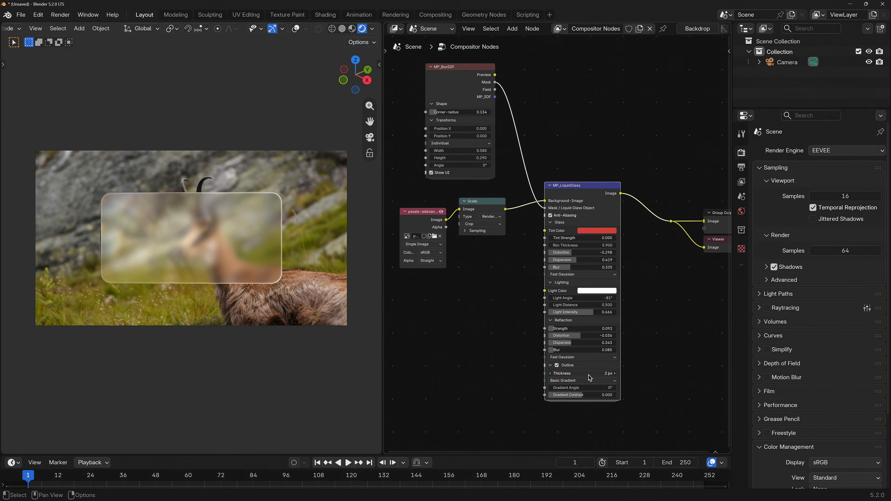
pyautogui.moveTo(586, 374); pyautogui.dragTo(582, 396)
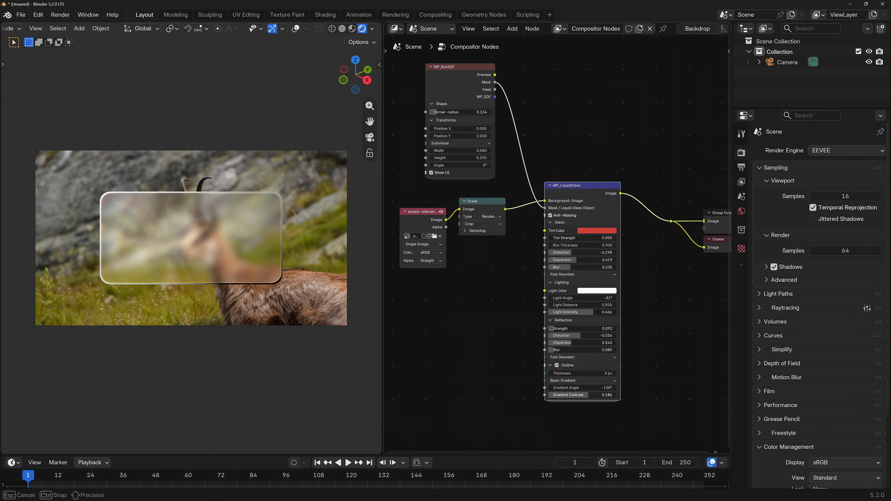
# Switch the Outline style to Single Color and set its color to red
pyautogui.click(591, 381)
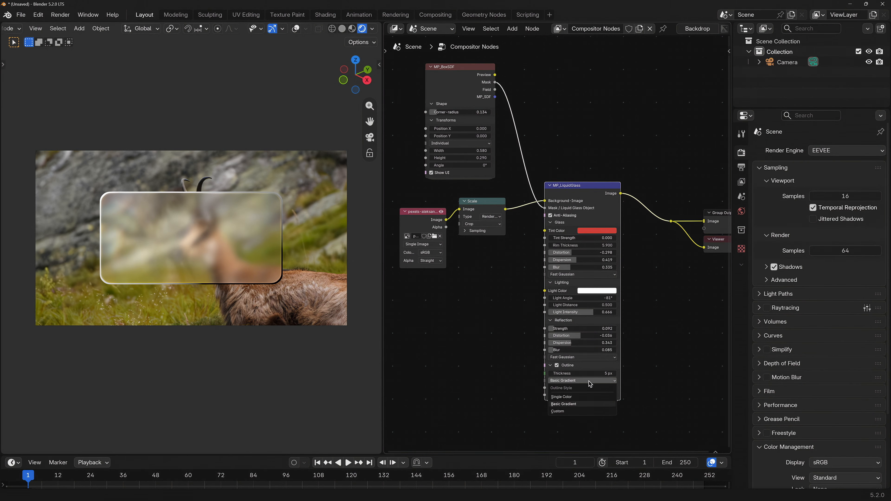
pyautogui.click(571, 398)
pyautogui.click(592, 389)
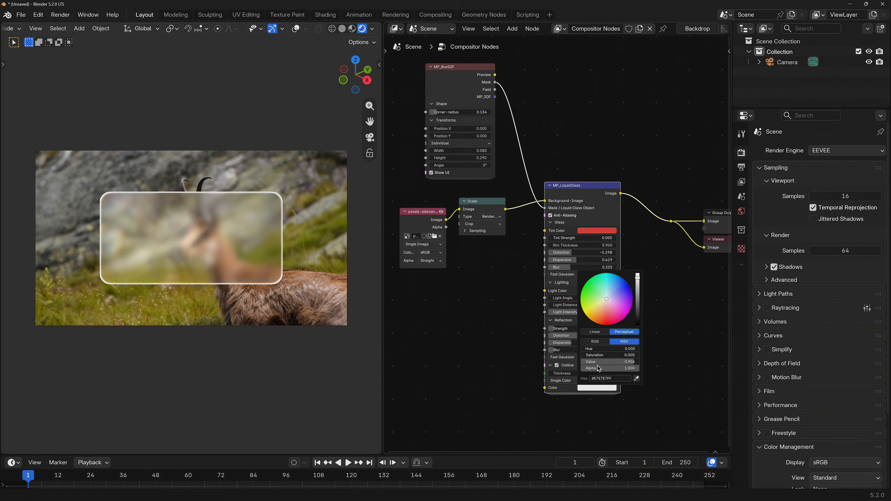
pyautogui.moveTo(607, 314)
pyautogui.mouseDown()
pyautogui.moveTo(626, 311)
pyautogui.moveTo(593, 292)
pyautogui.moveTo(606, 318)
pyautogui.mouseUp()
# Switch the Outline style to Custom and connect a new Wave Texture node's Color to the outline color input
pyautogui.click(592, 382)
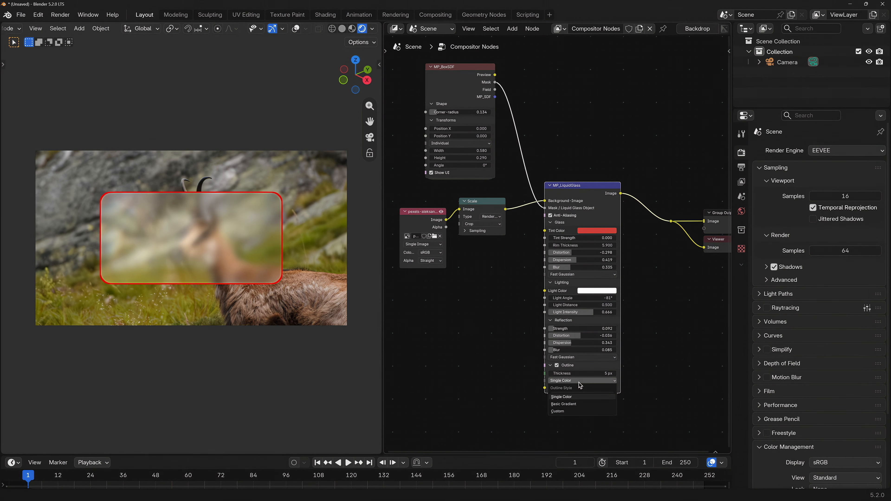
pyautogui.click(561, 413)
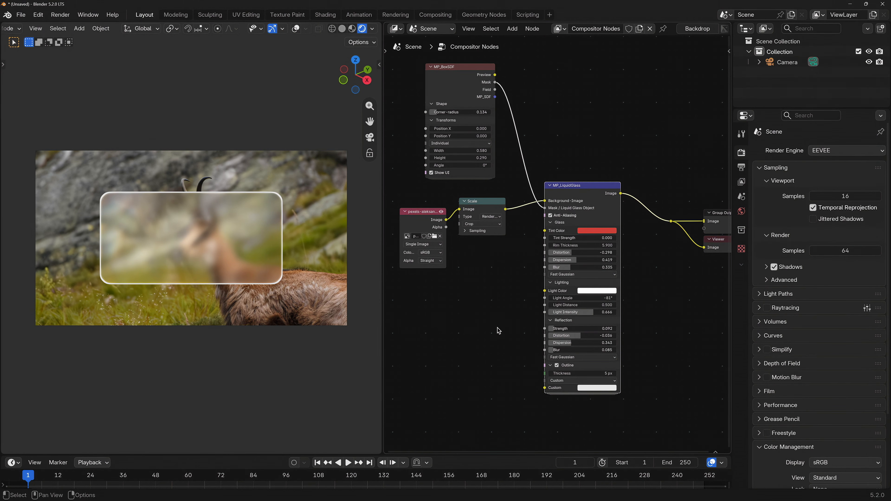
pyautogui.hotkey('shift', 'a')
pyautogui.write('wave')
pyautogui.press('Return')
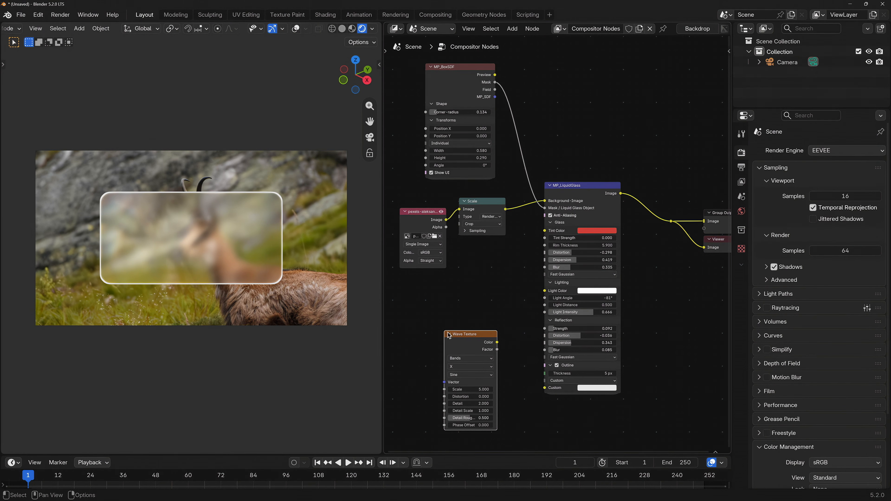
pyautogui.moveTo(495, 345); pyautogui.dragTo(545, 388)
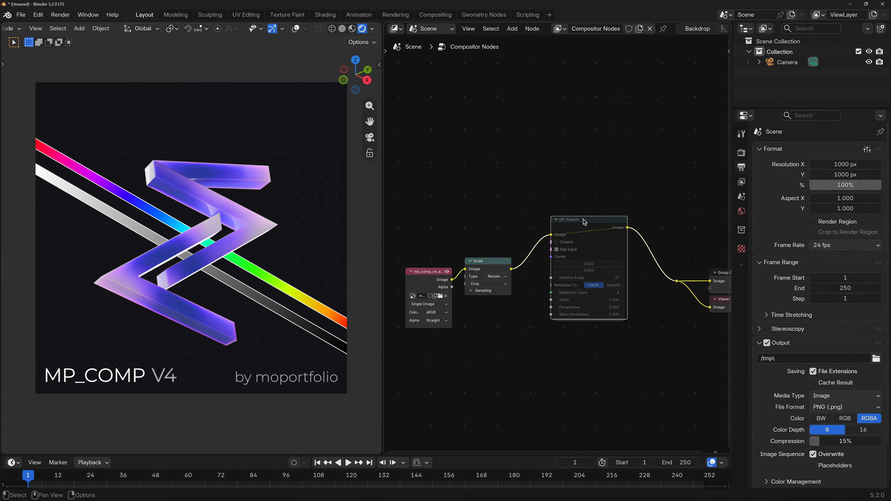
# Unmute the MP_Kaleido node and adjust its reflection settings
pyautogui.press('m')
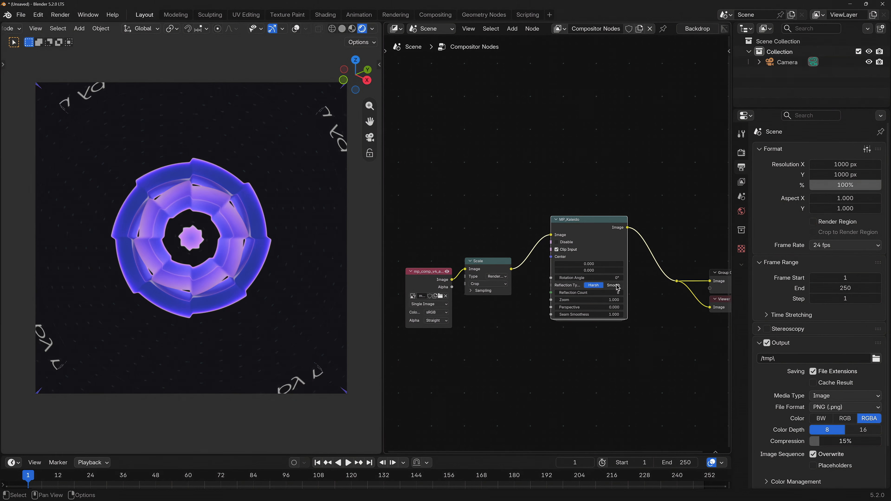
pyautogui.moveTo(617, 291)
pyautogui.mouseDown()
pyautogui.moveTo(642, 291)
pyautogui.moveTo(600, 292)
pyautogui.mouseUp()
# Step the Kaleido Reflection Count up and down to compare the resulting patterns
pyautogui.click(622, 296)
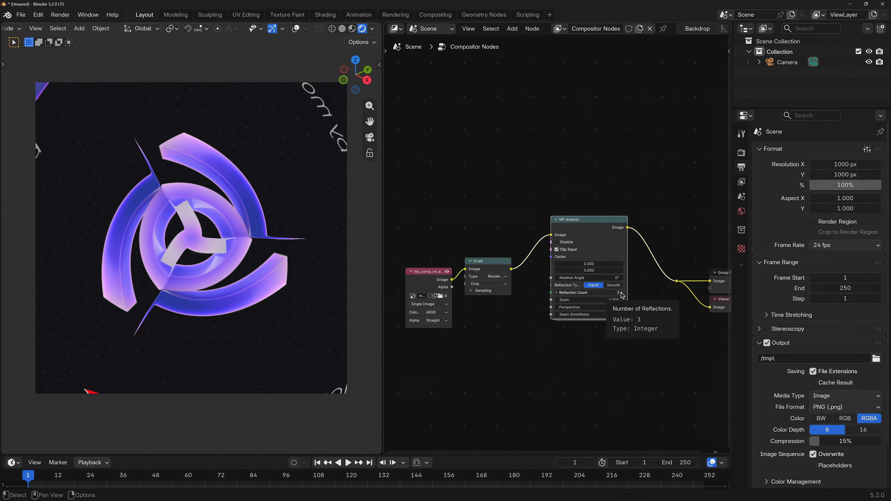
pyautogui.click(623, 295)
pyautogui.click(623, 295)
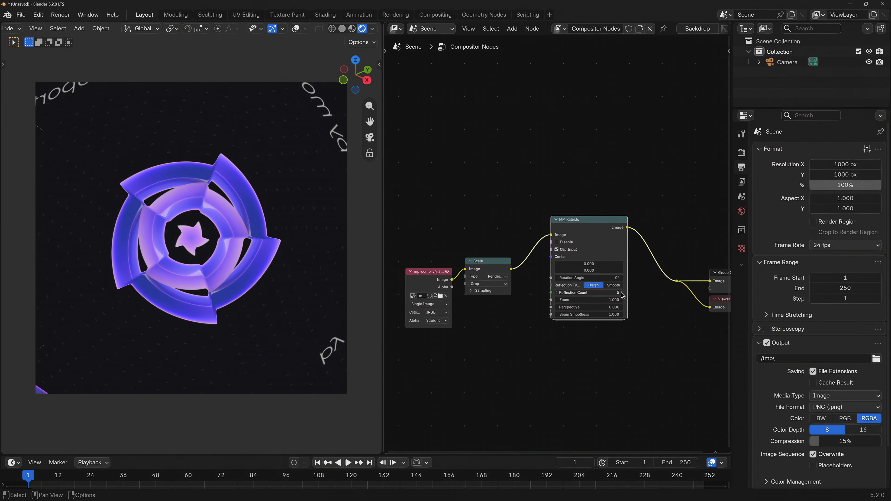
pyautogui.click(623, 295)
pyautogui.click(623, 295)
pyautogui.click(623, 295)
pyautogui.click(623, 295)
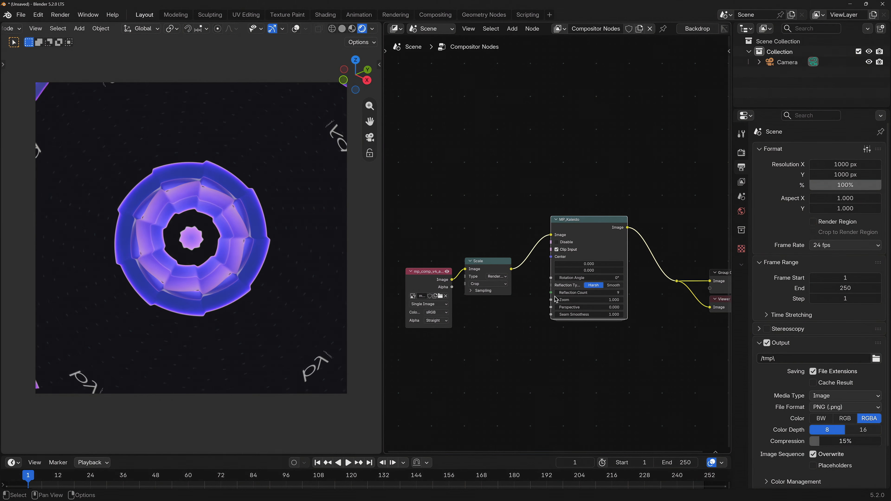
pyautogui.click(557, 293)
pyautogui.click(557, 293)
pyautogui.click(558, 293)
pyautogui.click(557, 293)
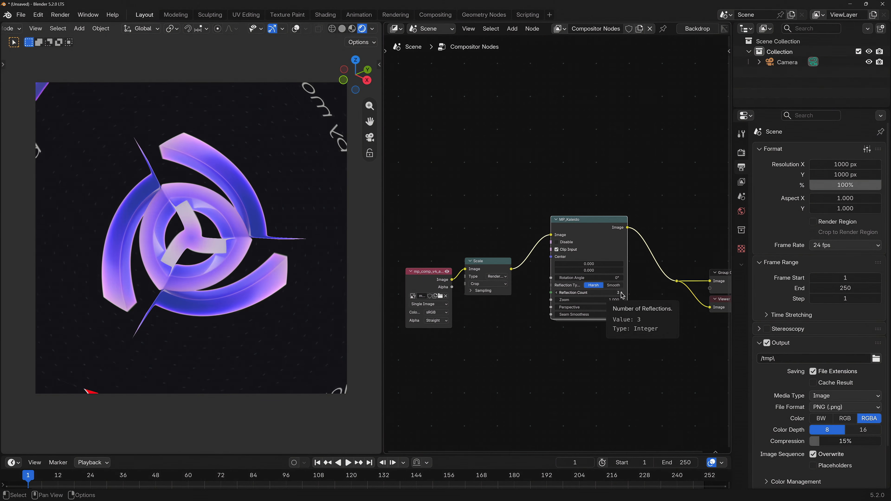
pyautogui.moveTo(623, 295); pyautogui.dragTo(663, 295)
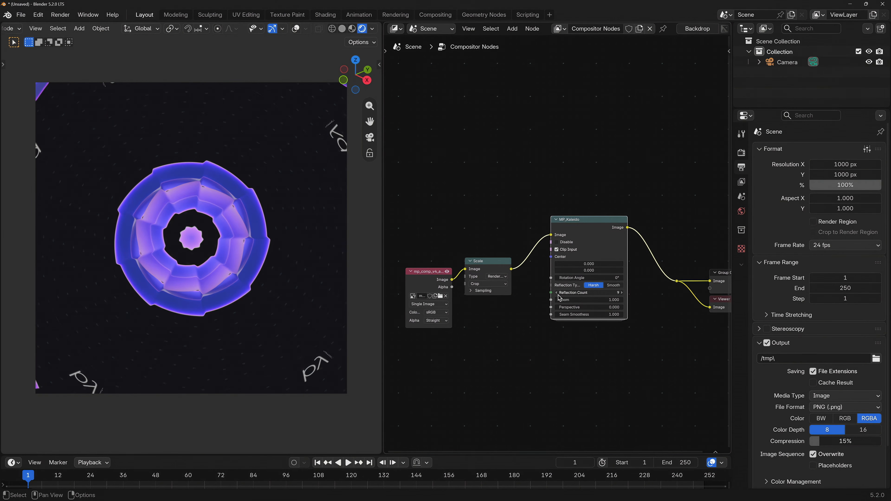
# Lower the Kaleido Reflection Count and switch the Reflection Type to Smooth, then back to Harsh
pyautogui.click(558, 294)
pyautogui.click(558, 294)
pyautogui.click(558, 294)
pyautogui.click(557, 294)
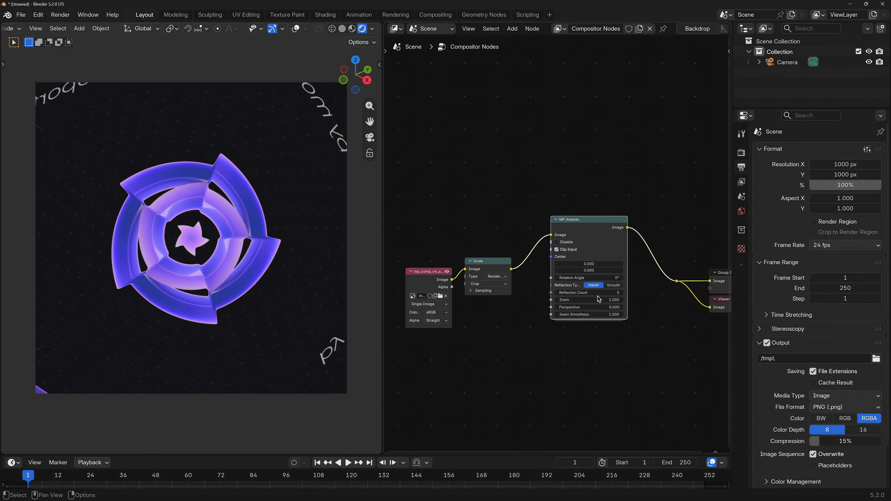
pyautogui.click(613, 286)
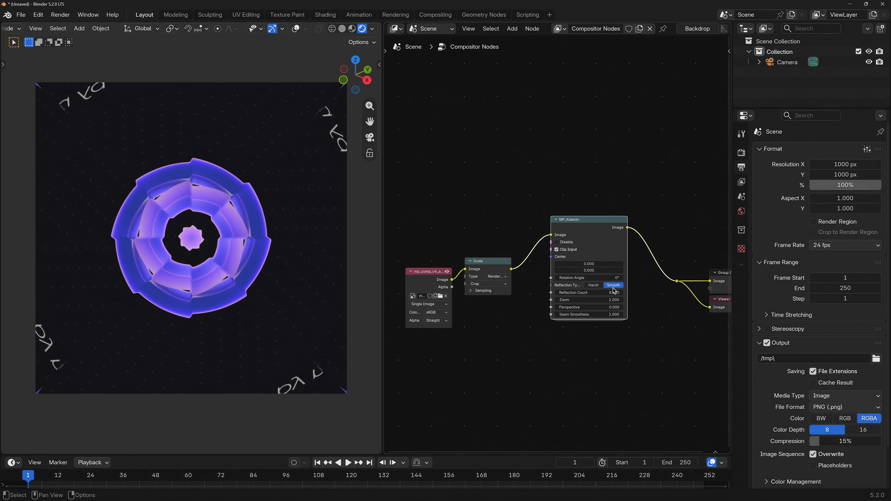
pyautogui.moveTo(575, 296)
pyautogui.mouseDown()
pyautogui.moveTo(626, 296)
pyautogui.moveTo(541, 292)
pyautogui.moveTo(609, 292)
pyautogui.moveTo(553, 293)
pyautogui.moveTo(562, 292)
pyautogui.mouseUp()
pyautogui.click(594, 285)
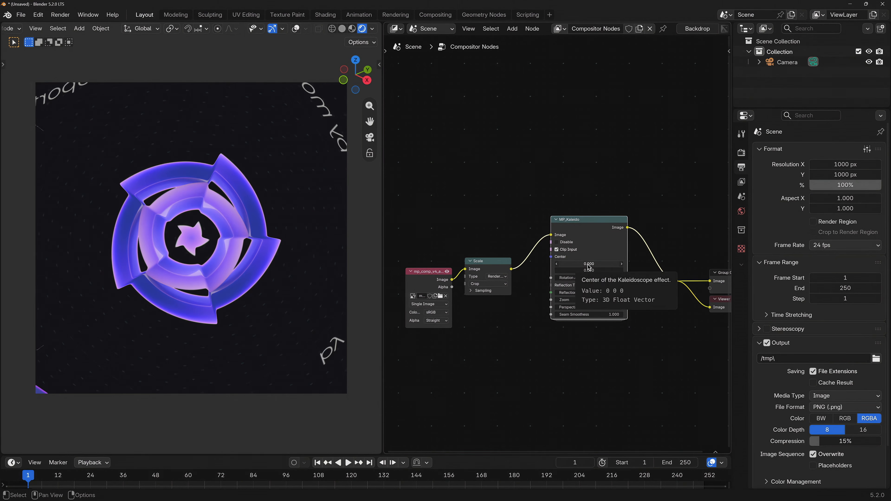
pyautogui.moveTo(592, 267); pyautogui.dragTo(858, 278)
pyautogui.press('Escape')
pyautogui.moveTo(858, 277); pyautogui.dragTo(870, 278)
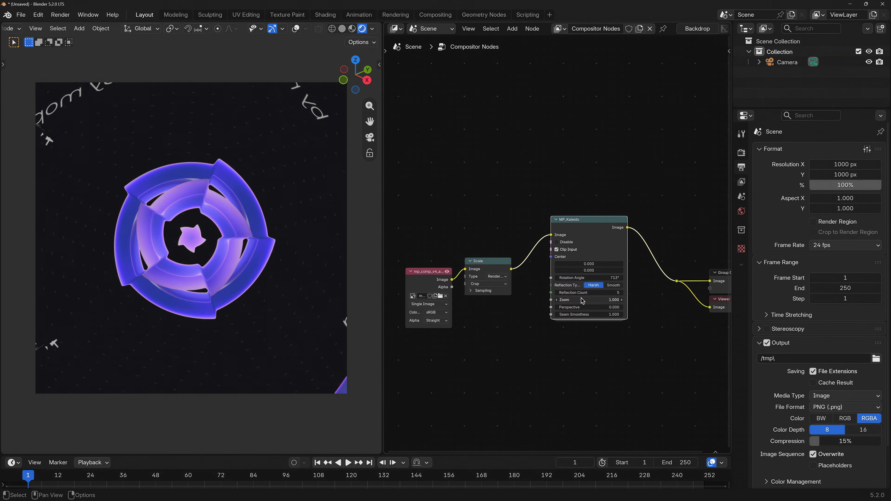
# Adjust the Kaleido Zoom, Perspective, Rotation Angle and Seam Smoothness values to explore the effect
pyautogui.moveTo(583, 300); pyautogui.dragTo(807, 300)
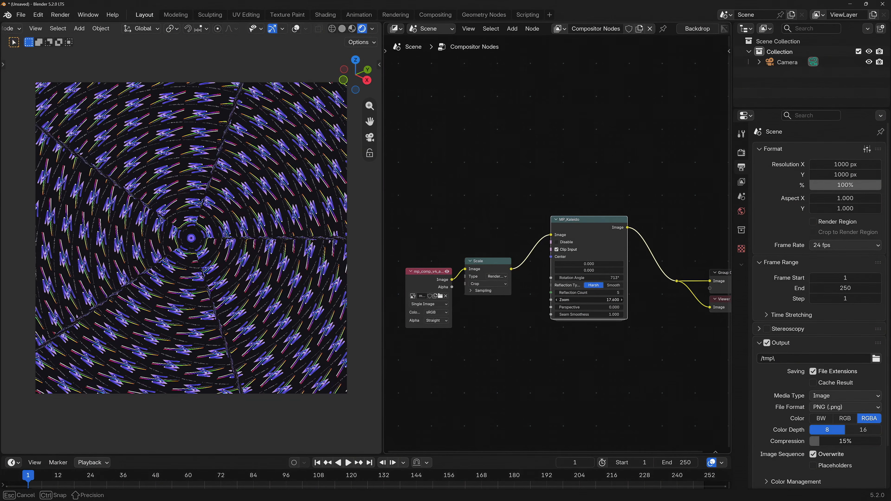
pyautogui.moveTo(583, 307); pyautogui.dragTo(526, 308)
pyautogui.moveTo(590, 314)
pyautogui.mouseDown()
pyautogui.moveTo(611, 315)
pyautogui.moveTo(600, 314)
pyautogui.mouseUp()
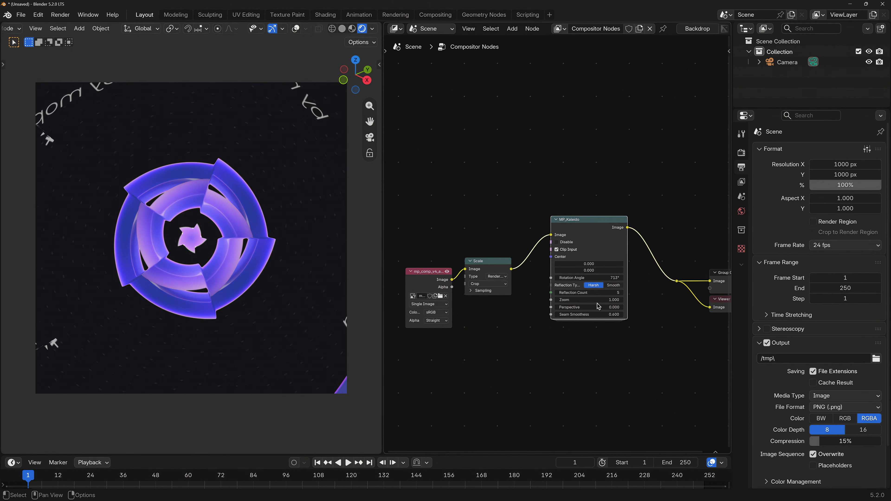
pyautogui.moveTo(590, 279); pyautogui.dragTo(577, 279)
pyautogui.moveTo(601, 314)
pyautogui.mouseDown()
pyautogui.moveTo(591, 315)
pyautogui.moveTo(611, 314)
pyautogui.mouseUp()
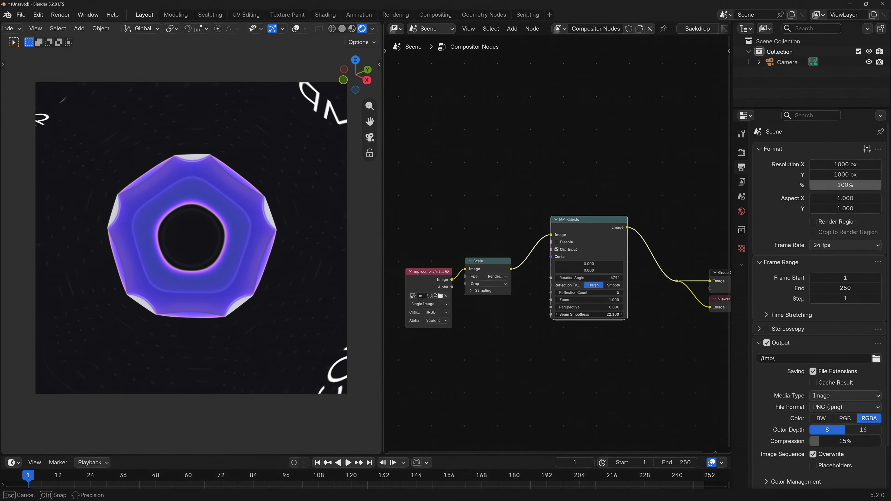
pyautogui.moveTo(596, 314)
pyautogui.mouseDown()
pyautogui.moveTo(586, 314)
pyautogui.moveTo(601, 315)
pyautogui.mouseUp()
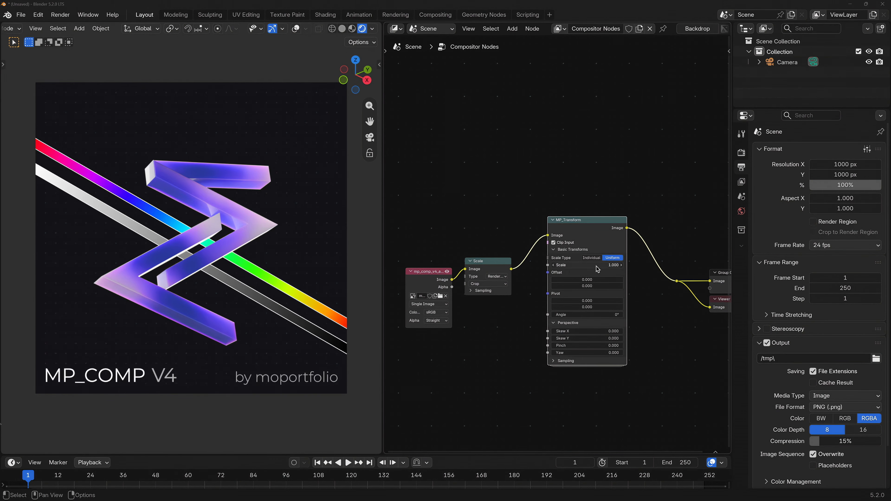
# Adjust the MP_Transform scale and angle, switching Scale Type between Individual and Uniform and resetting values
pyautogui.moveTo(596, 265); pyautogui.dragTo(528, 315)
pyautogui.click(594, 258)
pyautogui.press('BackSpace')
pyautogui.click(613, 257)
pyautogui.press('BackSpace')
pyautogui.press('BackSpace')
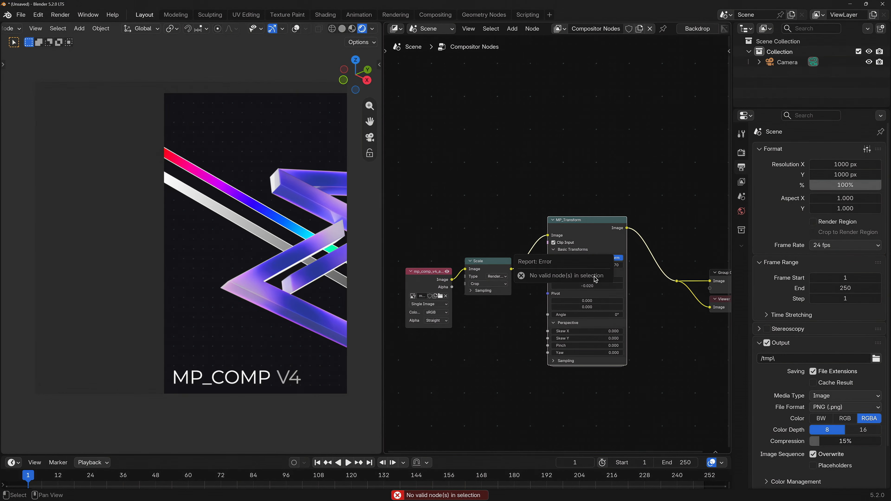
pyautogui.press('BackSpace')
pyautogui.moveTo(587, 316); pyautogui.dragTo(636, 316)
pyautogui.press('BackSpace')
# Adjust the MP_Transform Skew X, Skew Y, Pinch and Yaw perspective values and its scale
pyautogui.moveTo(584, 332)
pyautogui.mouseDown()
pyautogui.moveTo(617, 332)
pyautogui.moveTo(592, 332)
pyautogui.mouseUp()
pyautogui.moveTo(585, 339); pyautogui.dragTo(583, 339)
pyautogui.moveTo(584, 346); pyautogui.dragTo(525, 346)
pyautogui.moveTo(585, 353); pyautogui.dragTo(550, 353)
pyautogui.moveTo(585, 265); pyautogui.dragTo(596, 284)
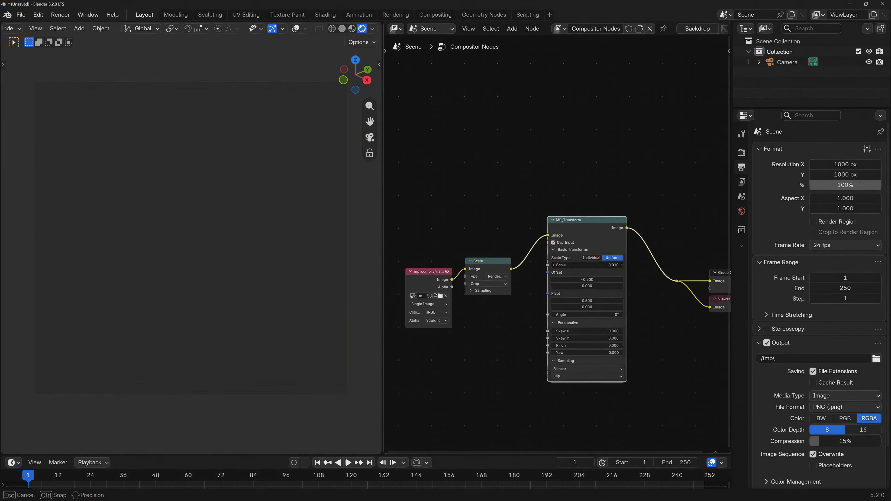
pyautogui.click(597, 260)
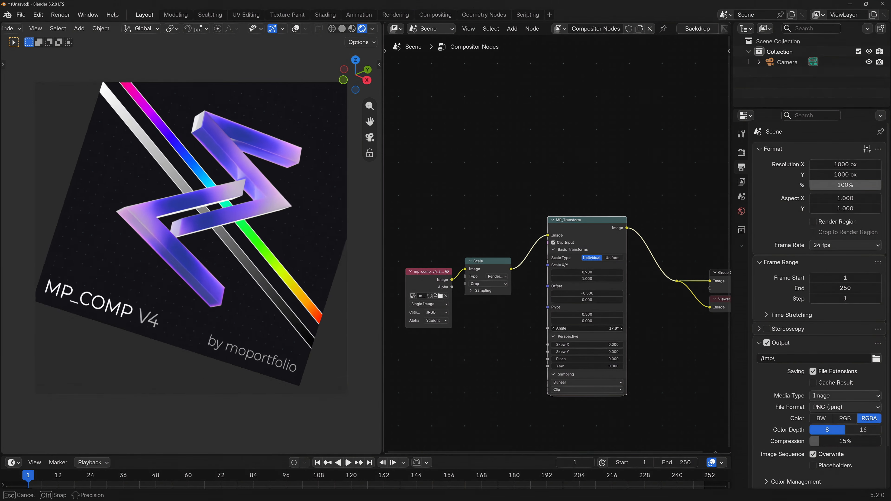
# Set the MP_Transform sampling extension to Mirrored and increase the Yaw
pyautogui.click(571, 376)
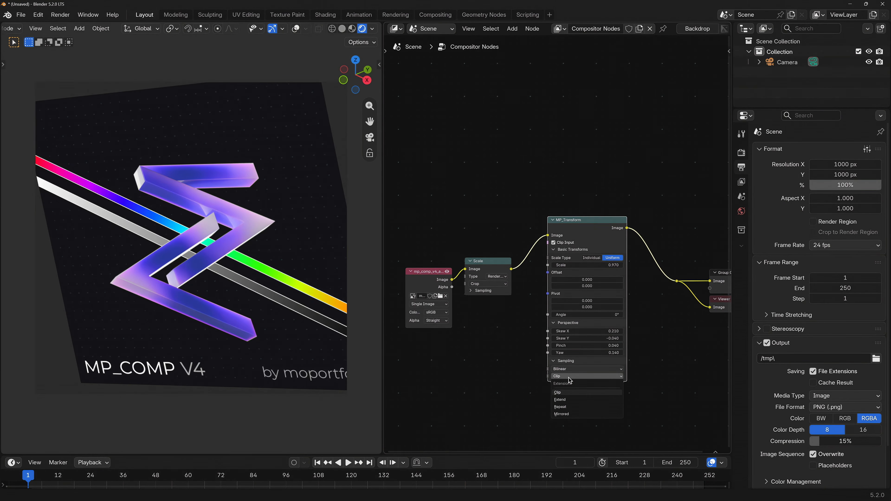
pyautogui.click(570, 413)
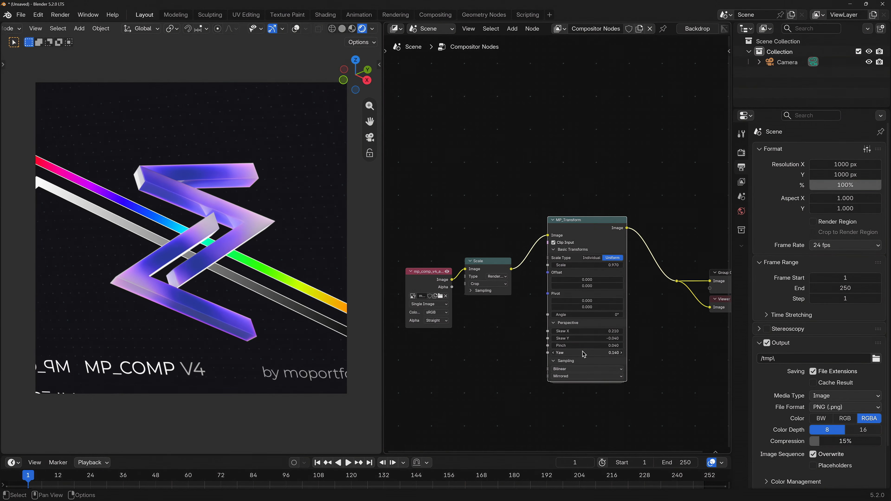
pyautogui.moveTo(584, 354); pyautogui.dragTo(625, 355)
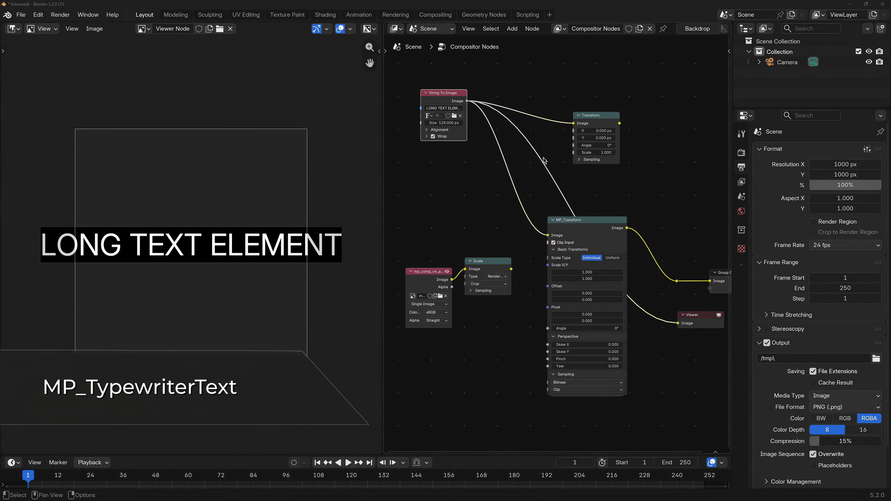
# Compare the built-in Transform node with MP_Transform by offsetting the text image horizontally in each
pyautogui.keyDown('ctrl'); pyautogui.keyDown('shift'); pyautogui.click(601, 120); pyautogui.keyUp('shift'); pyautogui.keyUp('ctrl')
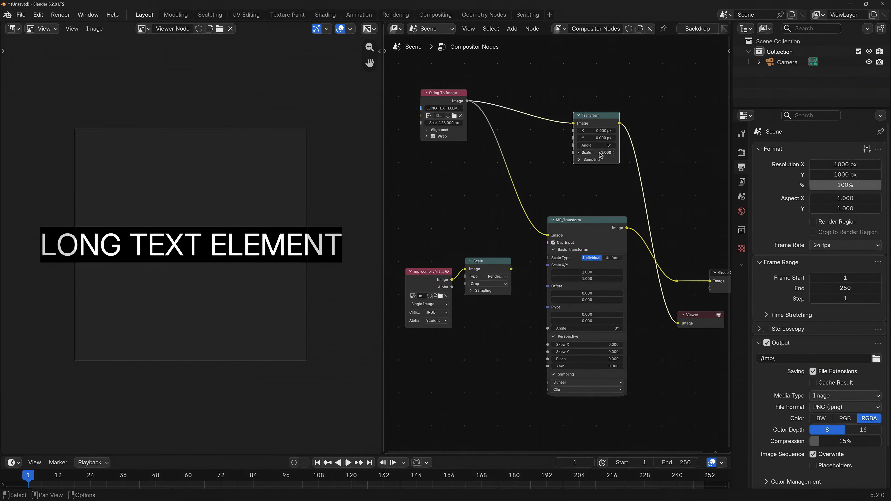
pyautogui.keyDown('ctrl'); pyautogui.keyDown('shift'); pyautogui.click(587, 226); pyautogui.keyUp('shift'); pyautogui.keyUp('ctrl')
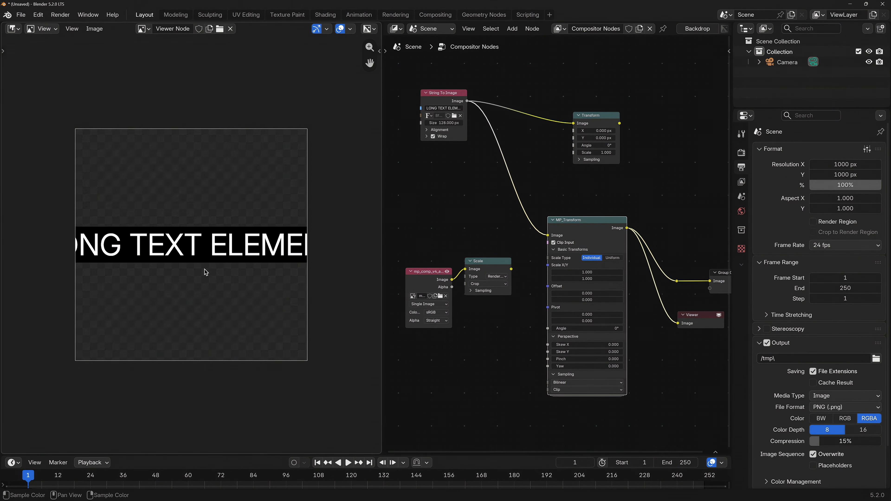
pyautogui.moveTo(577, 293); pyautogui.dragTo(650, 293)
pyautogui.keyDown('ctrl'); pyautogui.keyDown('shift'); pyautogui.click(591, 124); pyautogui.keyUp('shift'); pyautogui.keyUp('ctrl')
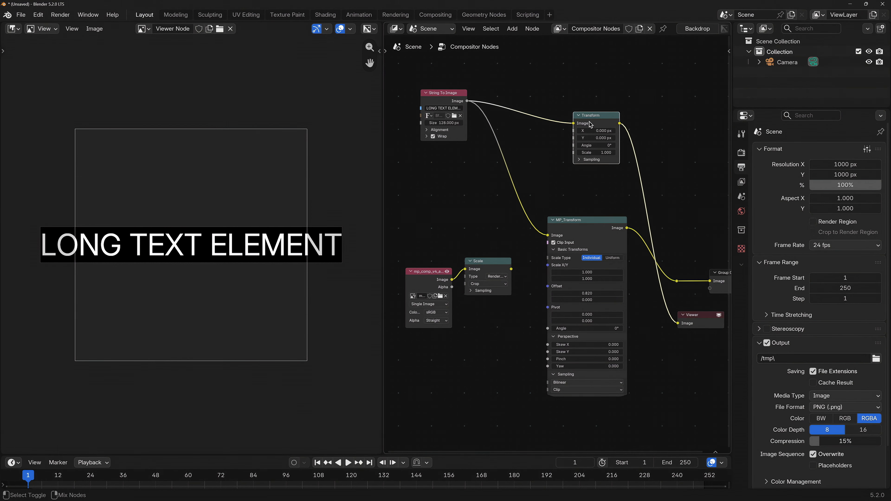
pyautogui.moveTo(593, 133); pyautogui.dragTo(686, 132)
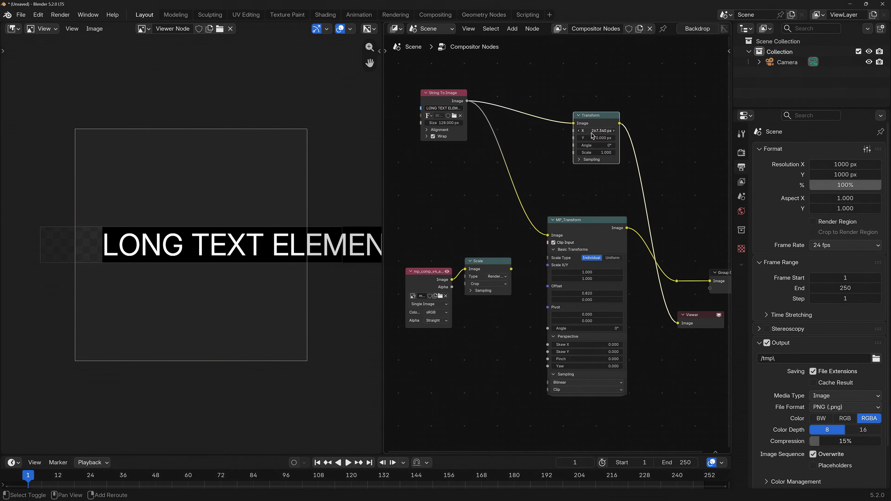
pyautogui.moveTo(596, 134); pyautogui.dragTo(383, 134)
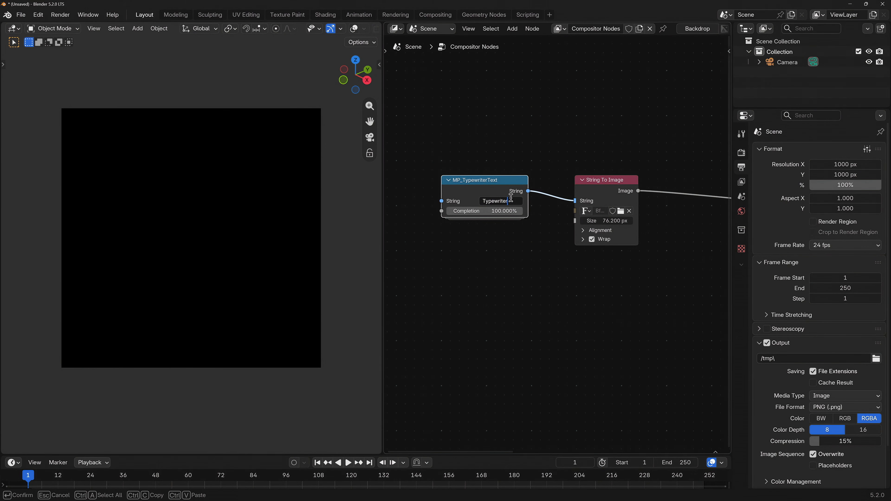
# Set the MP_TypewriterText string to Typewriter and vary its Completion and the String To Image text size
pyautogui.press('Return')
pyautogui.scroll(-1, 516, 212)
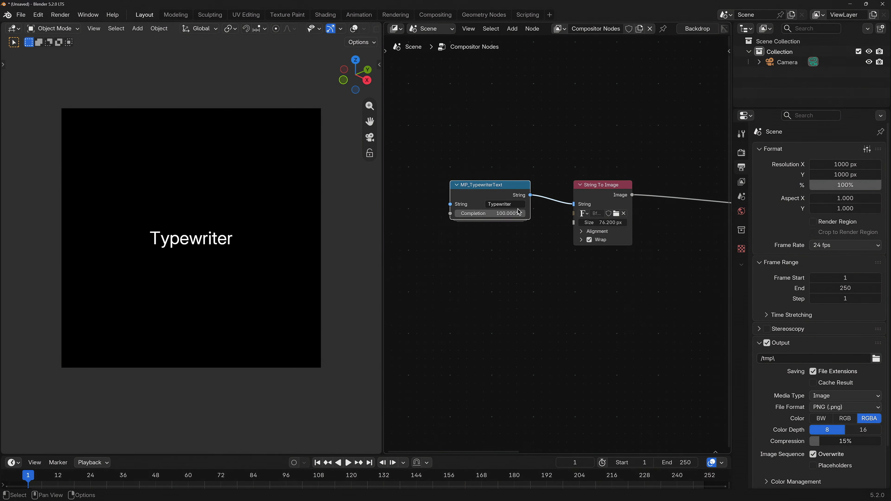
pyautogui.moveTo(517, 215)
pyautogui.mouseDown()
pyautogui.moveTo(460, 214)
pyautogui.moveTo(517, 214)
pyautogui.mouseUp()
pyautogui.moveTo(600, 223); pyautogui.dragTo(579, 227)
pyautogui.moveTo(524, 213)
pyautogui.mouseDown()
pyautogui.moveTo(472, 214)
pyautogui.moveTo(519, 214)
pyautogui.mouseUp()
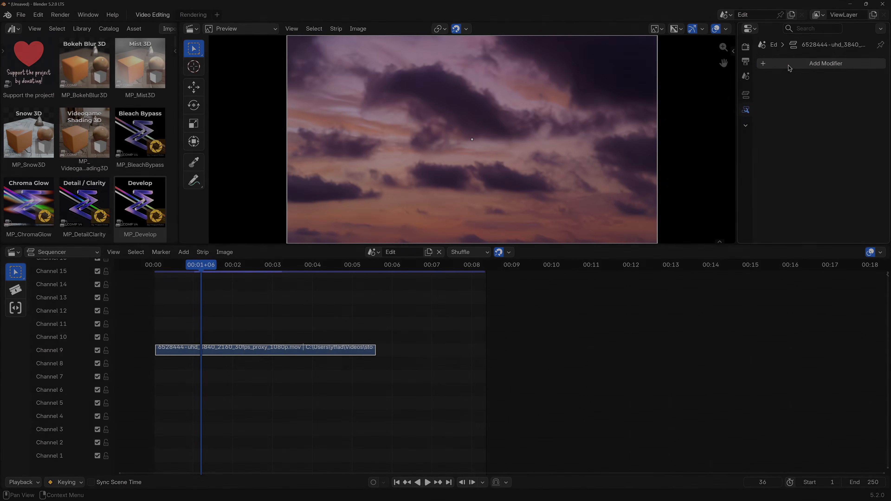
# Add an MP_Kaleido modifier from the MP_Comp V4.0.0 Distort category to the video strip
pyautogui.click(790, 65)
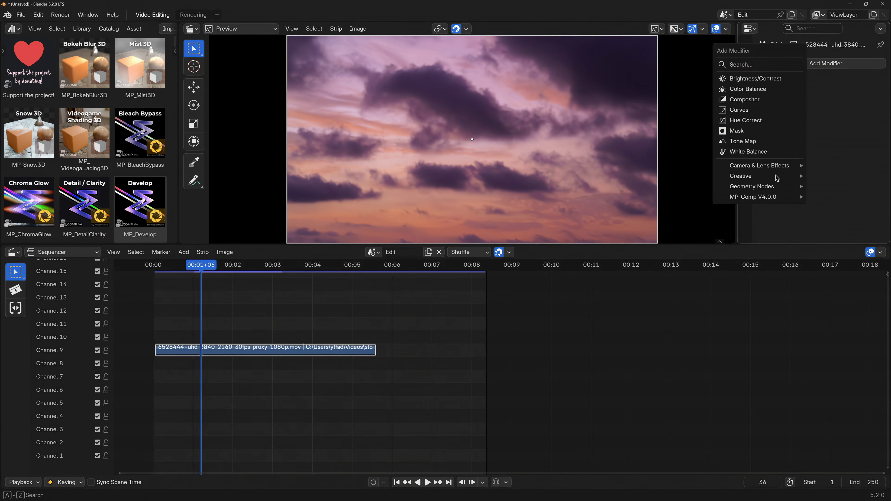
pyautogui.moveTo(774, 200)
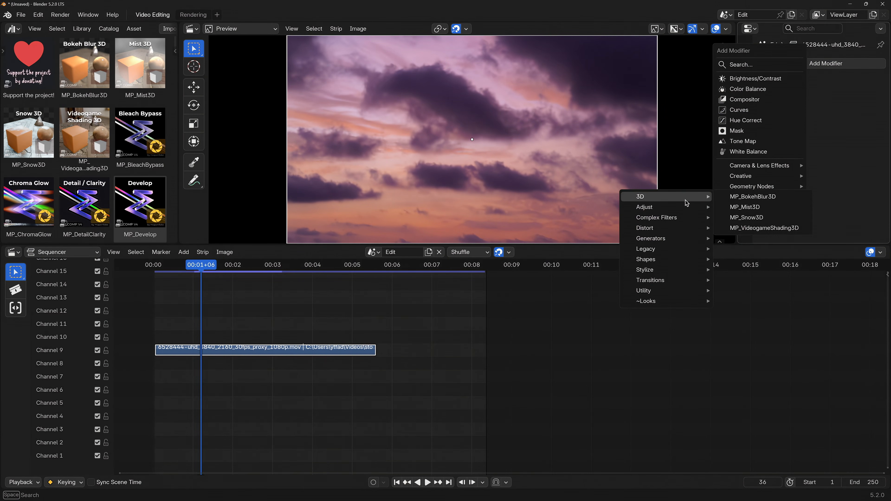
pyautogui.moveTo(655, 271)
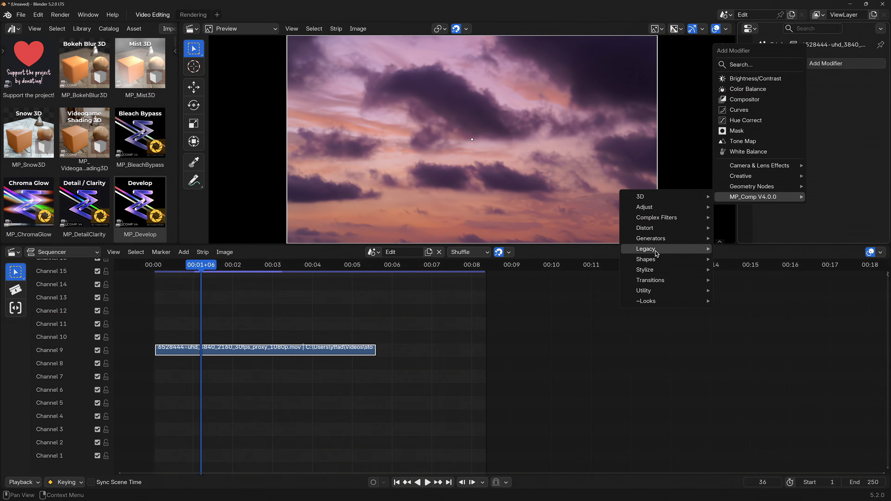
pyautogui.moveTo(659, 229)
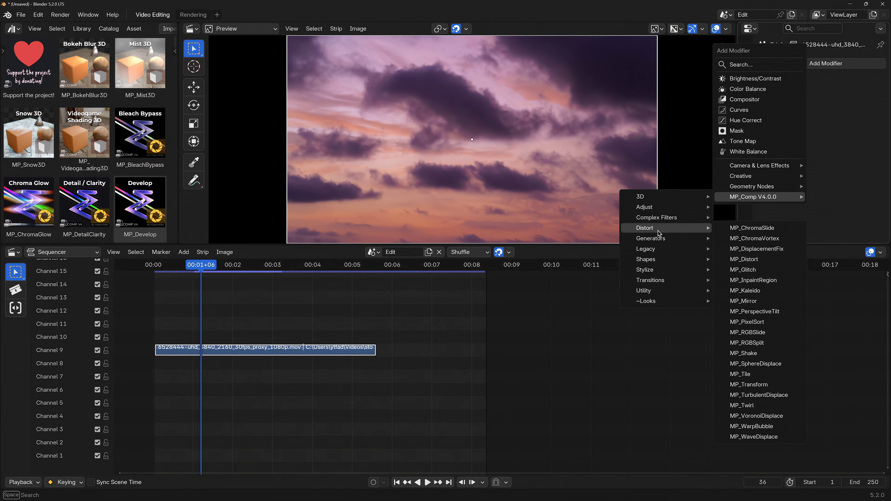
pyautogui.click(764, 295)
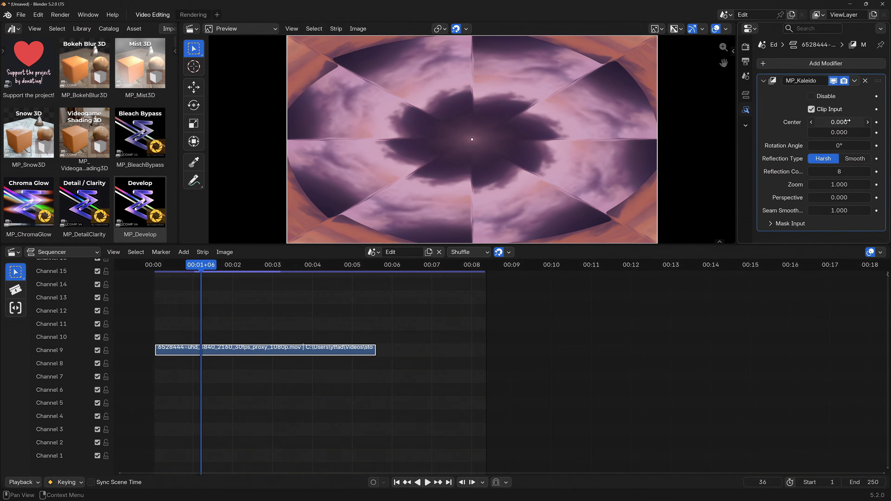
# Set the Kaleido strip modifier's Reflection Count to 6 and Seam Smoothness to about 6.55
pyautogui.scroll(-1, 591, 171)
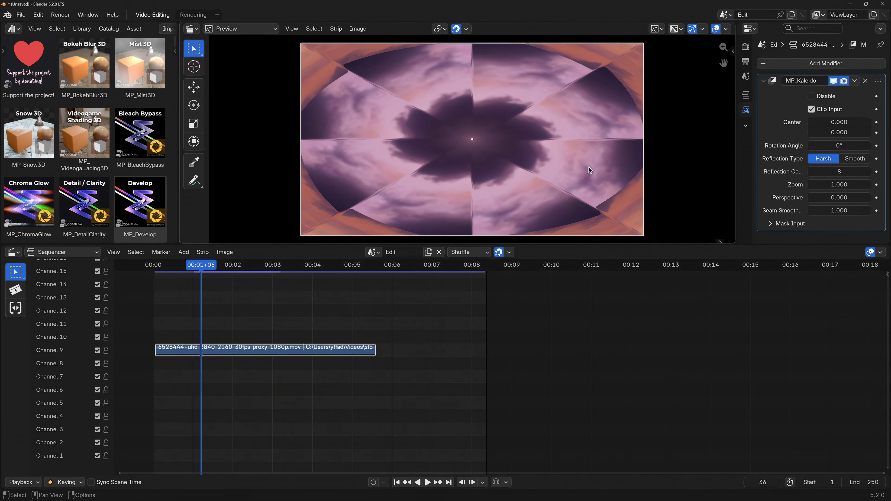
pyautogui.moveTo(840, 171)
pyautogui.mouseDown()
pyautogui.moveTo(849, 171)
pyautogui.moveTo(821, 172)
pyautogui.moveTo(829, 171)
pyautogui.mouseUp()
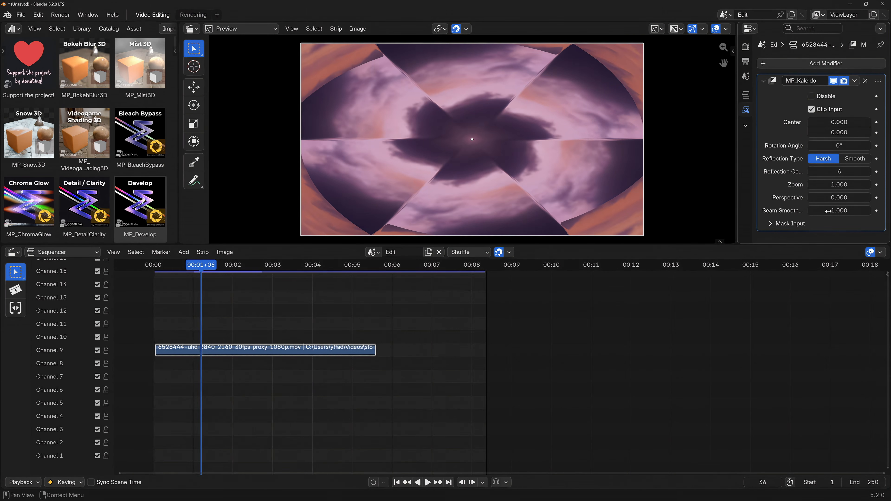
pyautogui.moveTo(836, 211)
pyautogui.mouseDown()
pyautogui.moveTo(856, 211)
pyautogui.moveTo(842, 211)
pyautogui.mouseUp()
# Move the playhead to about 2 seconds and adjust the Kaleido modifier's Perspective
pyautogui.moveTo(202, 269); pyautogui.dragTo(250, 267)
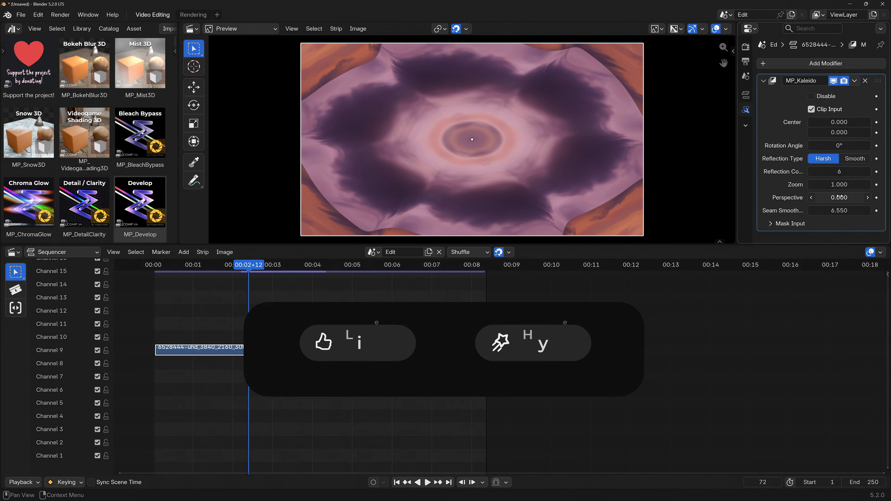
pyautogui.moveTo(840, 197); pyautogui.dragTo(873, 198)
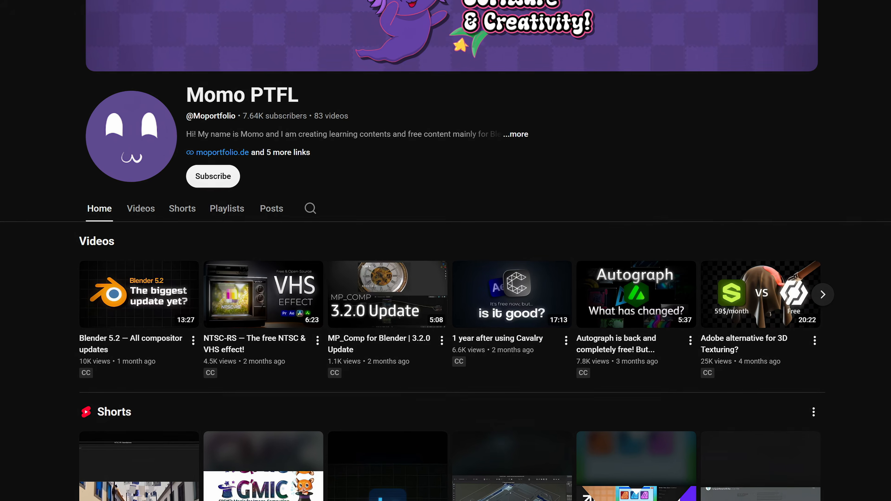